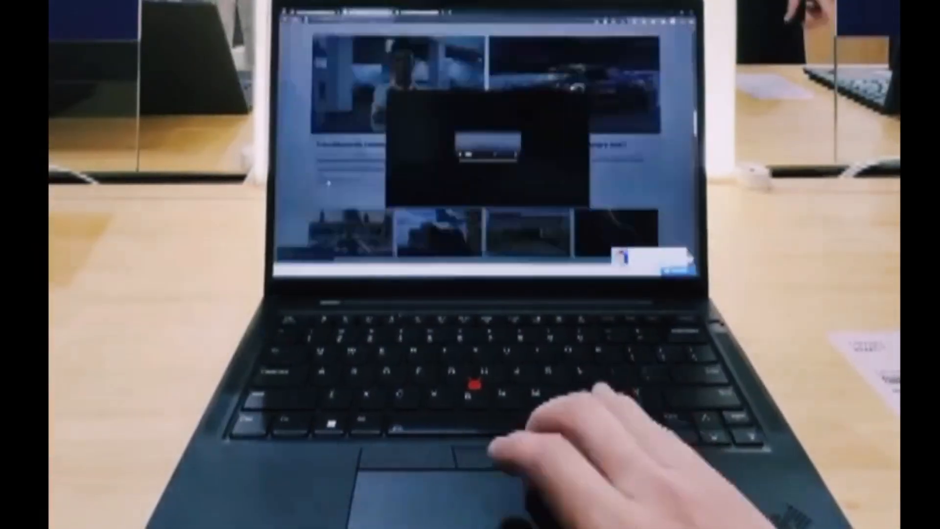
- Crop the lyrebird snip by pulling in the left and right edges of the image and apply the crop
drag(733, 95, 662, 128)
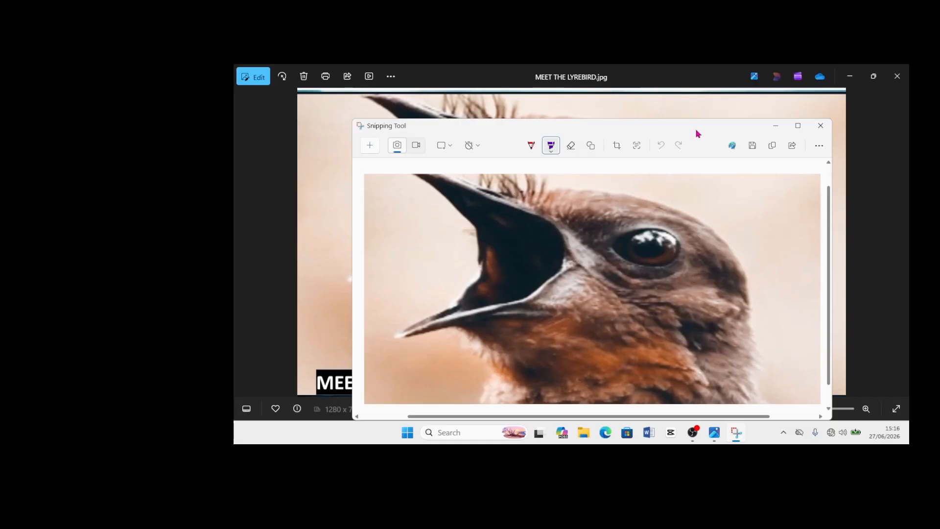
drag(695, 126, 696, 117)
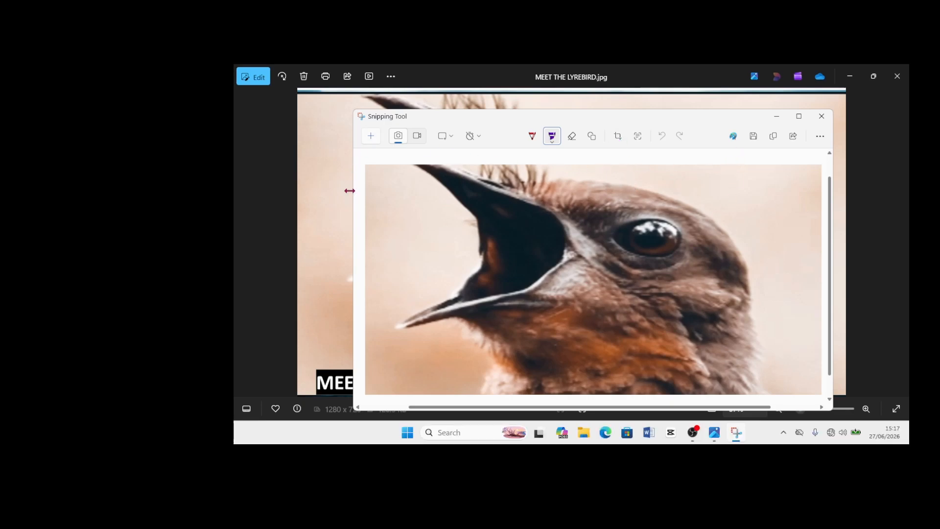
click(618, 136)
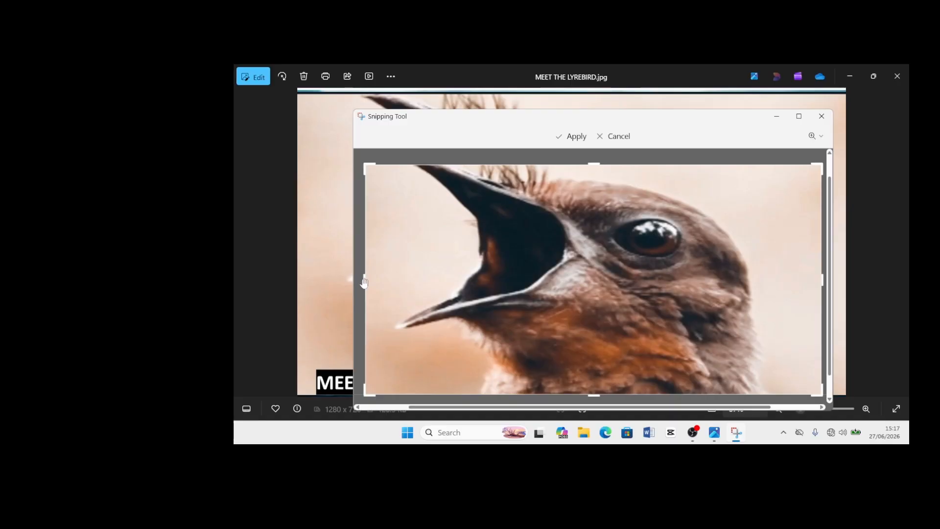
drag(366, 277, 387, 280)
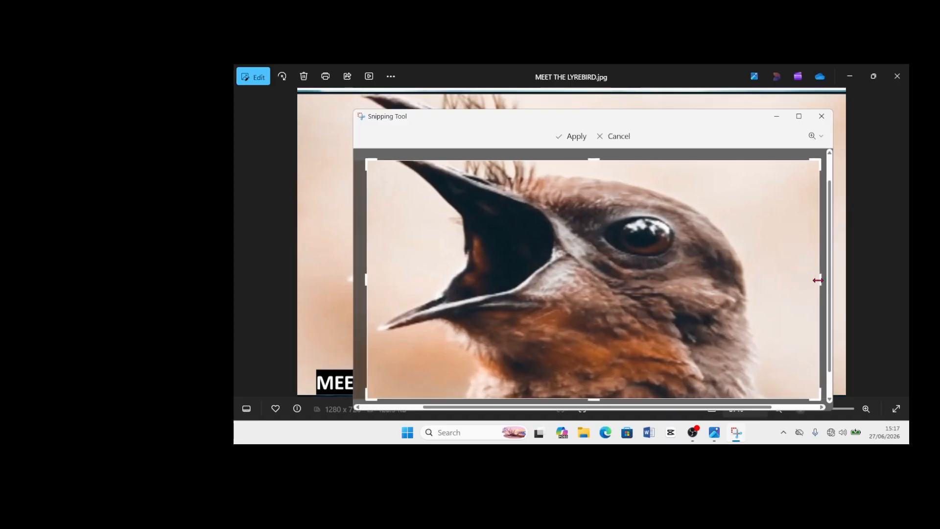
drag(818, 279, 775, 274)
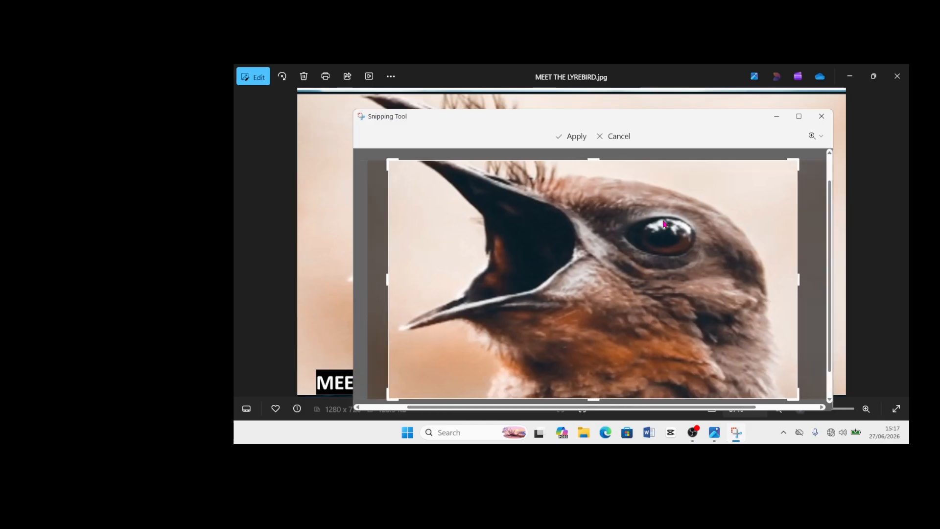
drag(600, 163, 592, 166)
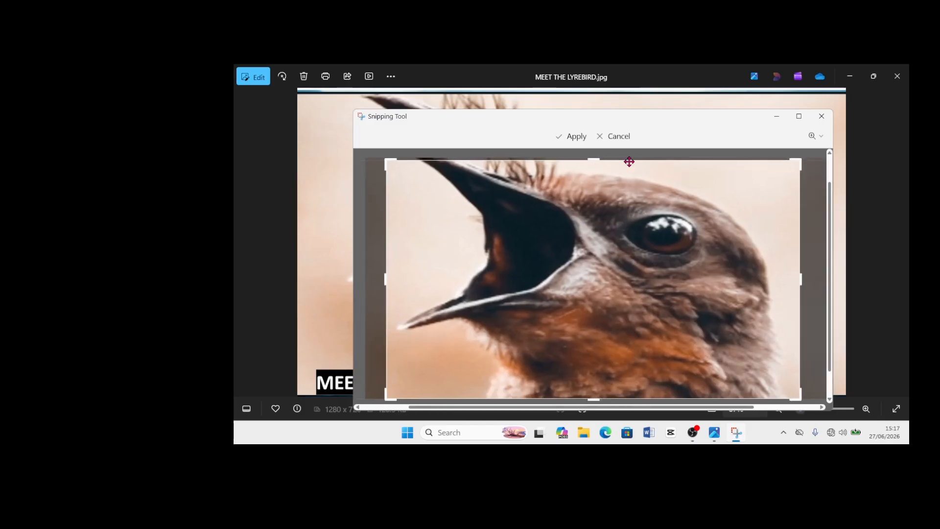
click(576, 139)
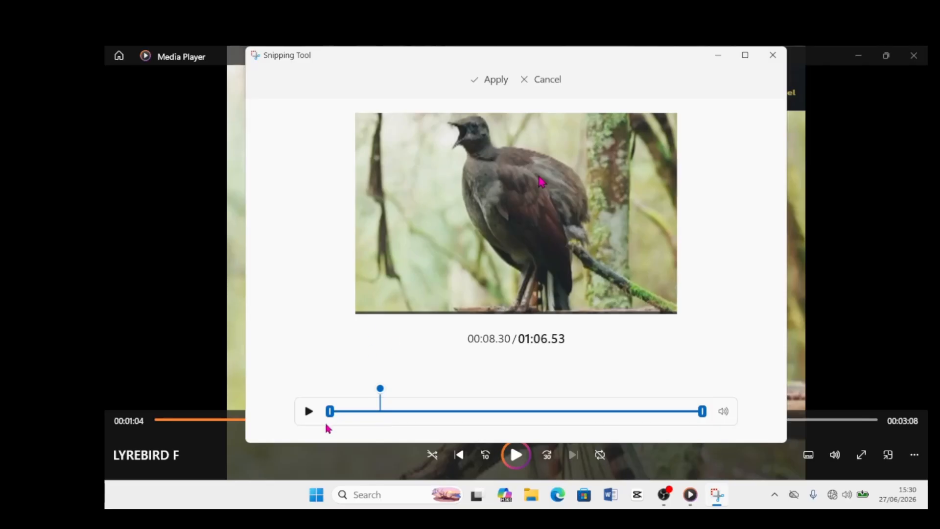
- Move the trim start point of the lyrebird screen recording inward to cut off its beginning
mouse_move(330, 412)
drag(330, 414, 354, 412)
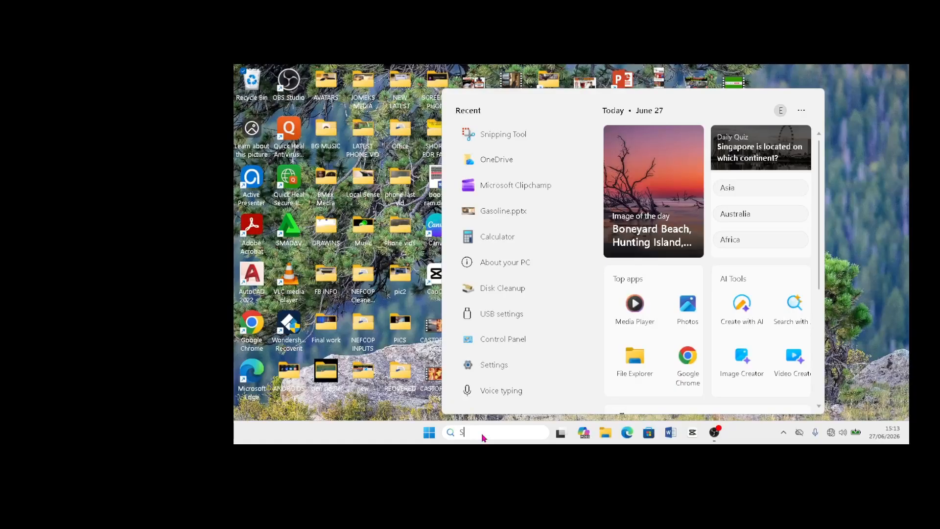
- Maximize the MEET THE LYREBIRD.jpg photo and open Snipping Tool by searching Windows for "SNI"
text(SNI)
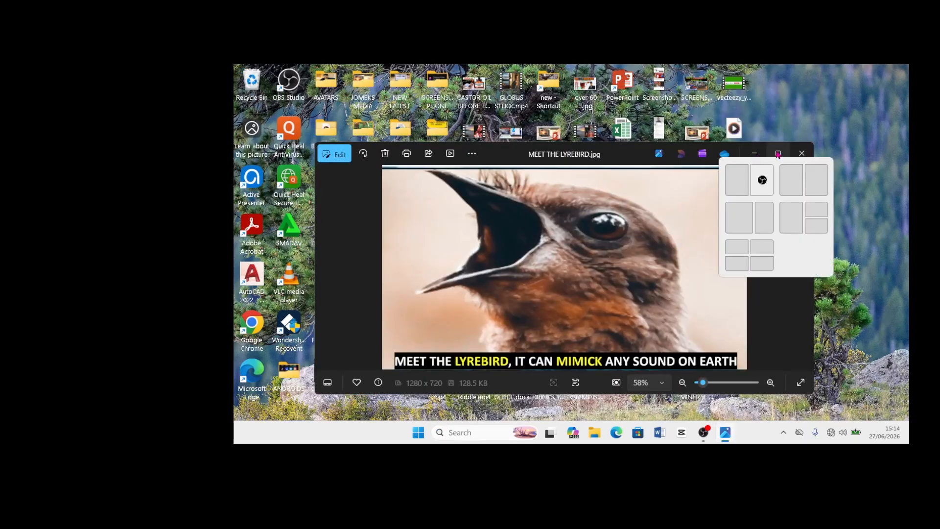
click(778, 154)
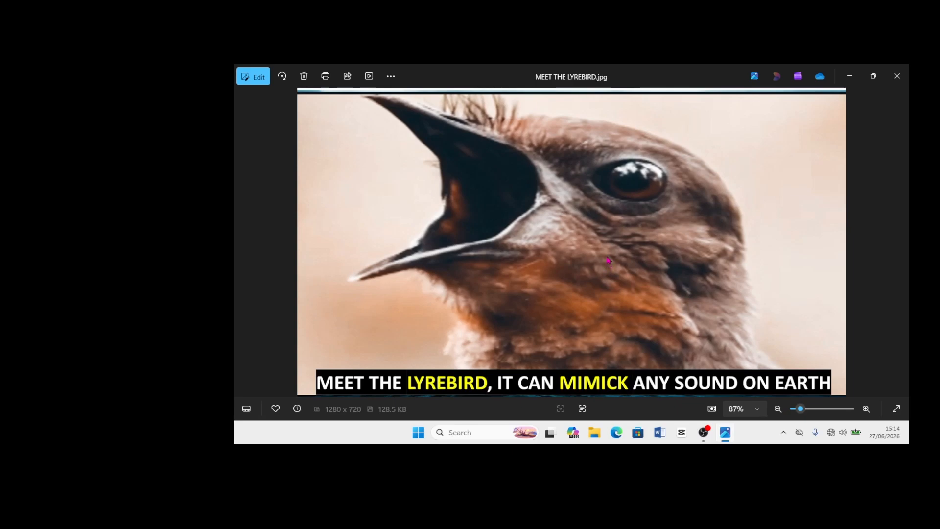
click(445, 432)
text(S)
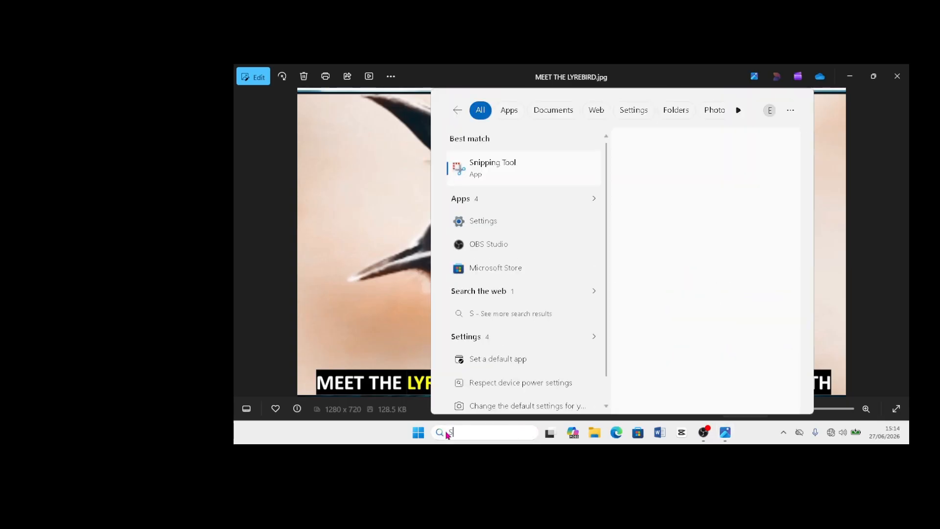
text(NI)
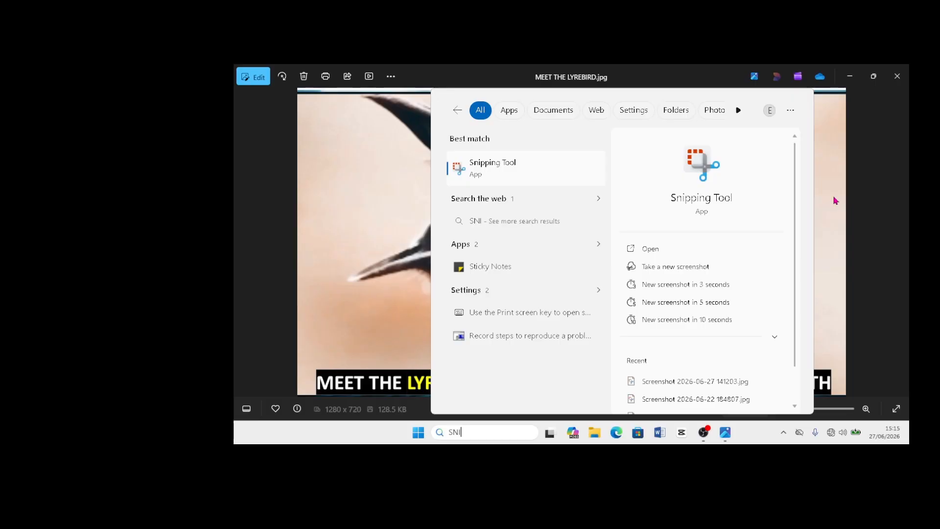
click(657, 250)
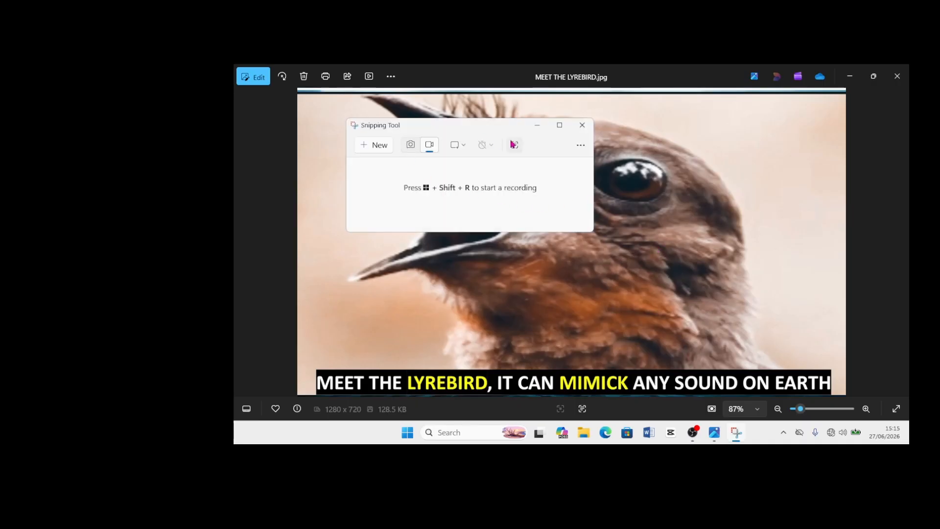
- Set Snipping Tool to screenshot mode and capture a rectangular snip of the lyrebird photo including its caption
click(410, 145)
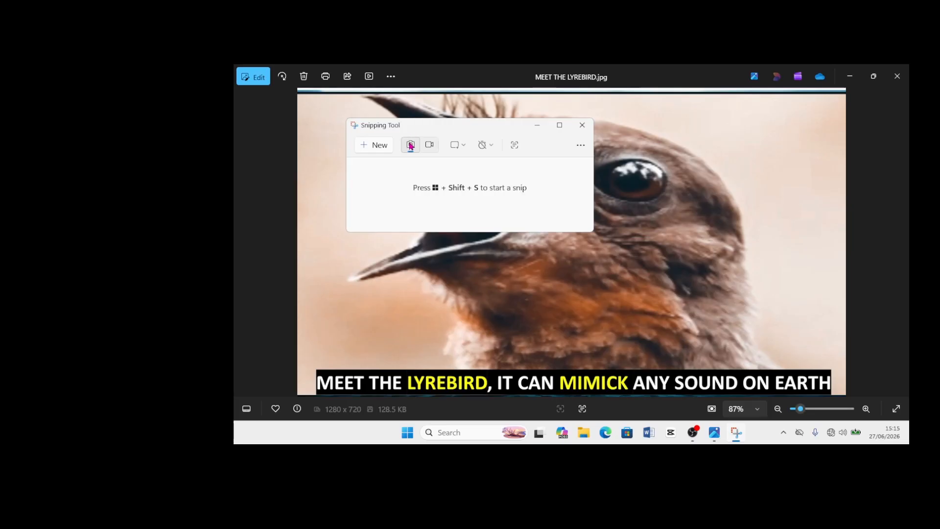
click(411, 143)
click(412, 144)
click(364, 149)
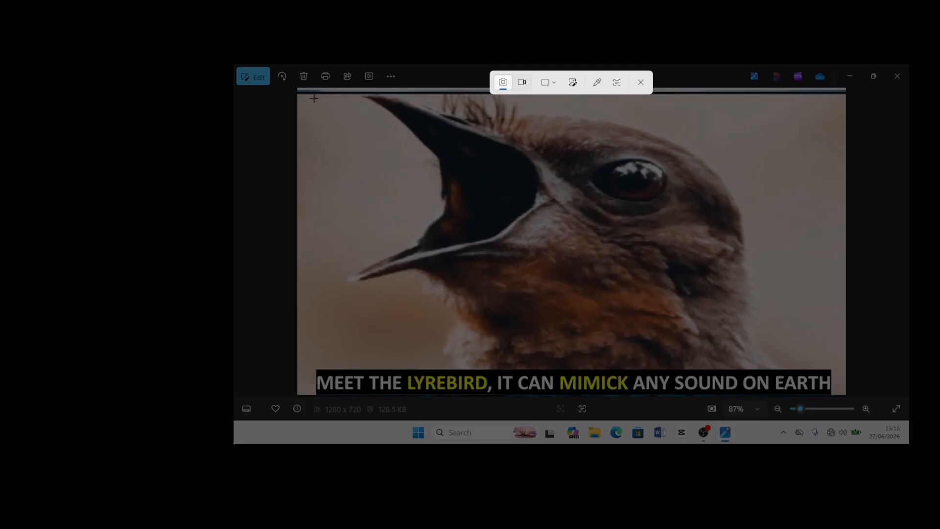
drag(313, 97, 834, 400)
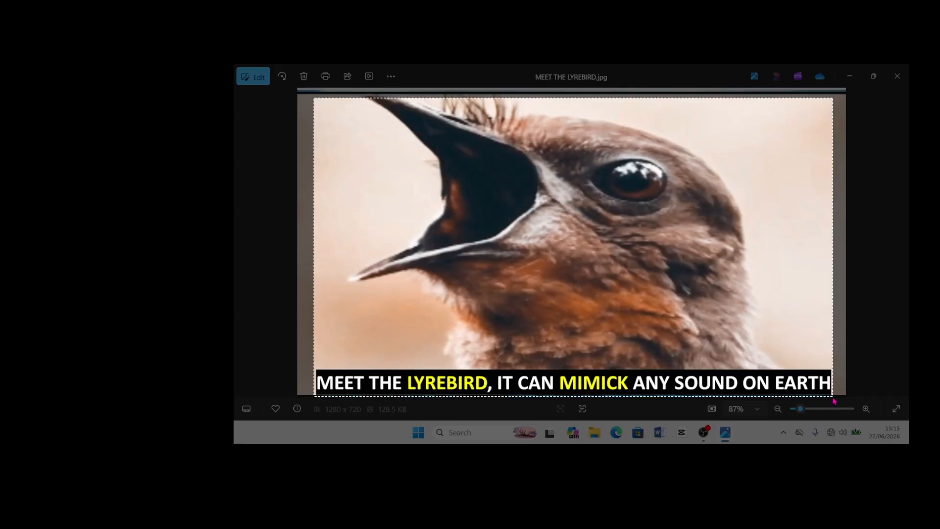
drag(834, 400, 823, 355)
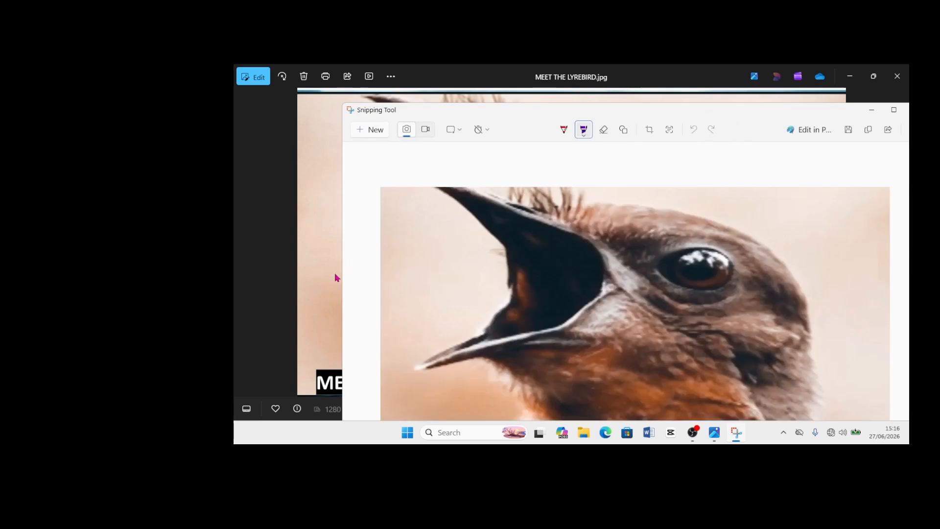
- Narrow the Snipping Tool window and move it so that it lies entirely on the screen over the photo
drag(342, 269, 446, 270)
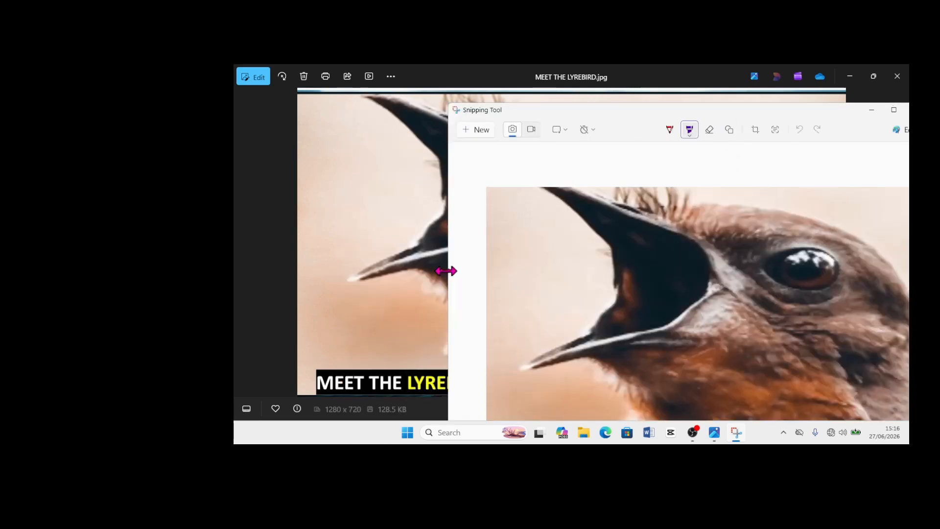
drag(743, 104, 666, 130)
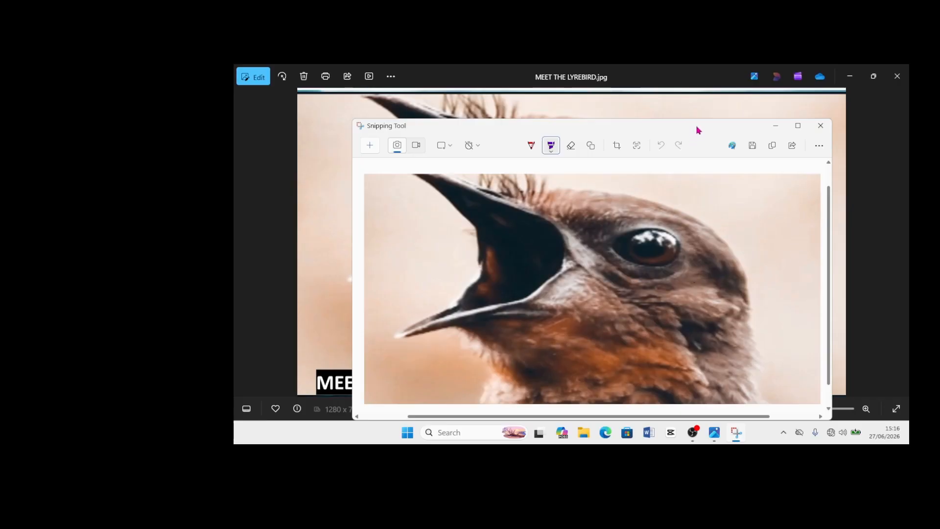
drag(697, 131, 696, 120)
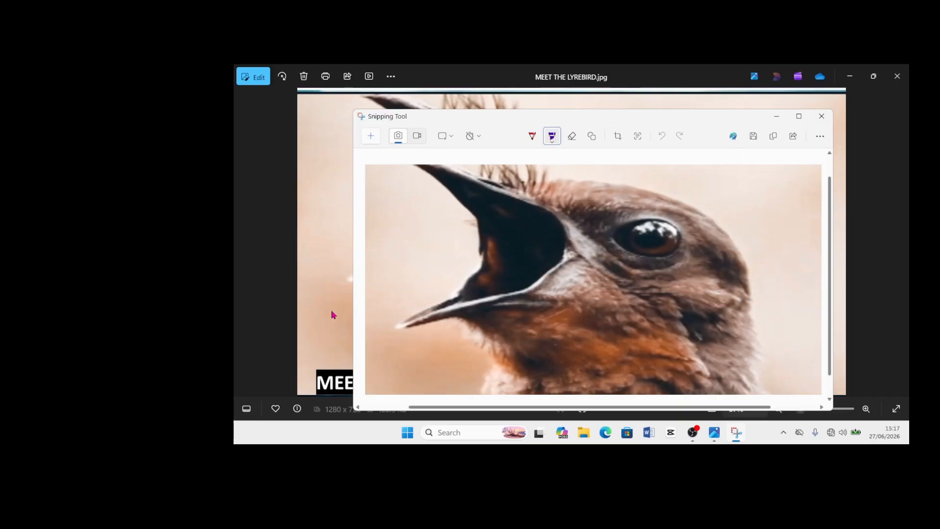
- Crop narrow strips off both sides of the captured lyrebird snip and apply the crop
click(617, 137)
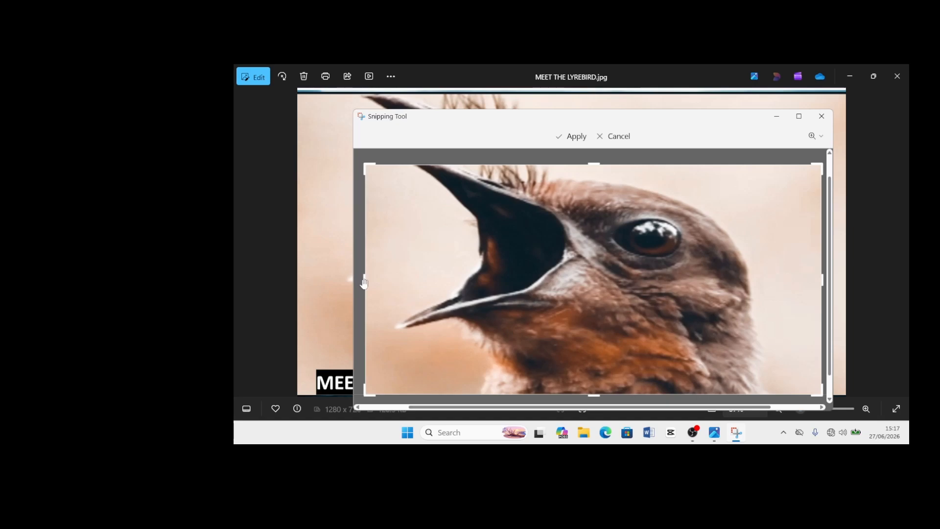
drag(365, 279, 387, 280)
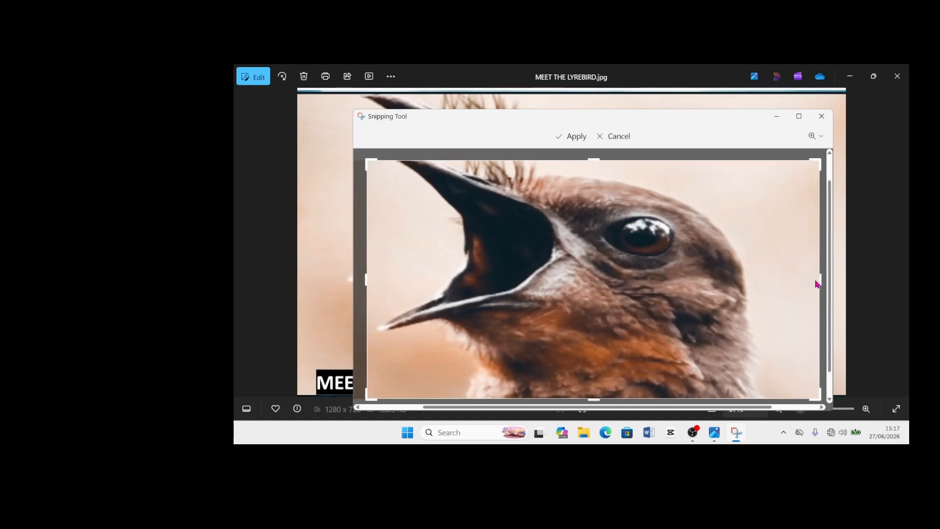
drag(818, 280, 775, 272)
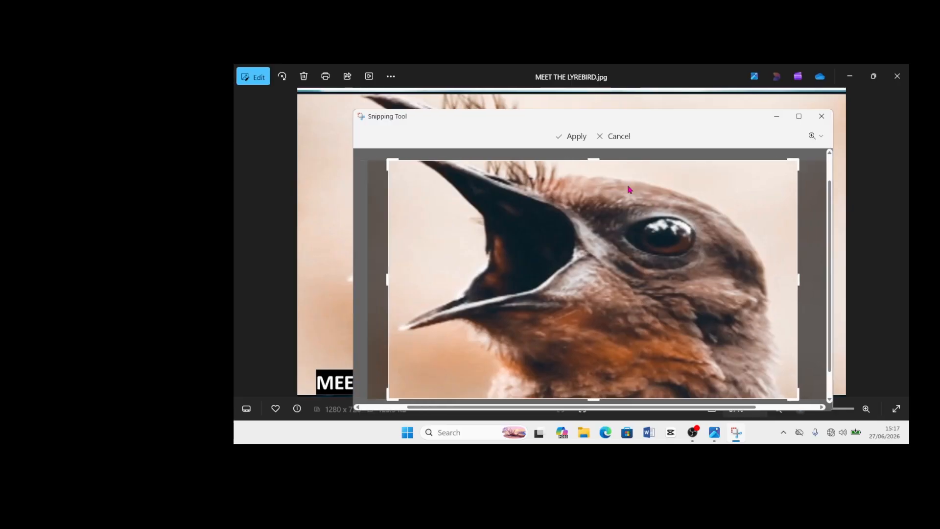
drag(593, 160, 594, 162)
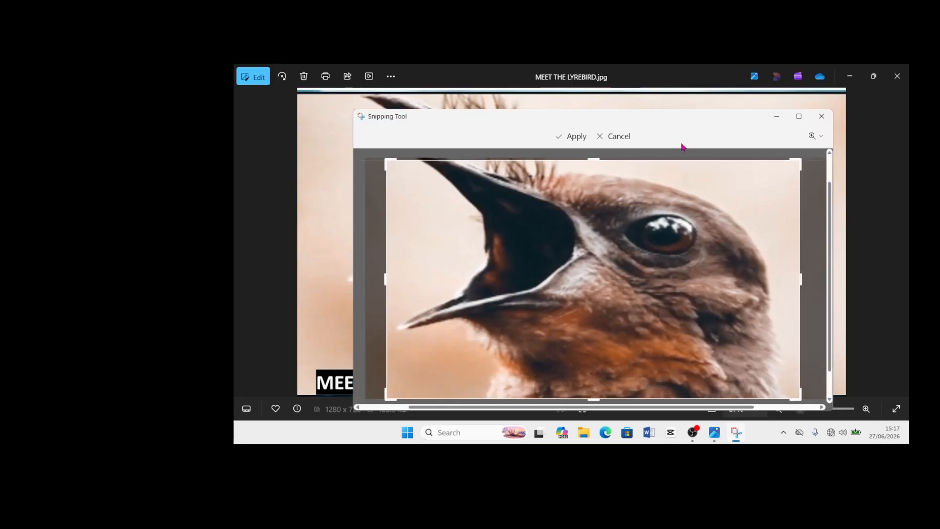
click(574, 137)
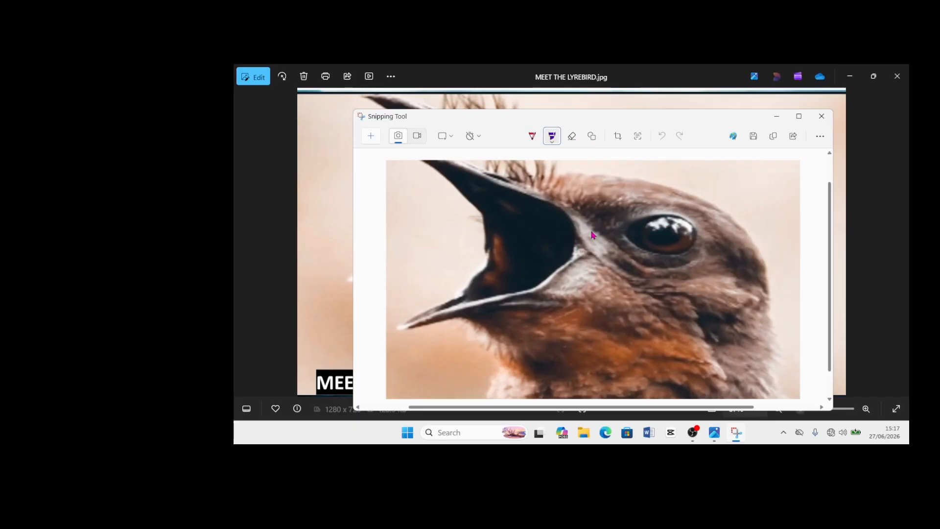
- Draw a green highlighter loop around the bird's eye and add an orange highlighter scribble over it
mouse_move(651, 178)
mouse_down()
mouse_move(640, 225)
mouse_move(700, 192)
mouse_move(694, 234)
mouse_up()
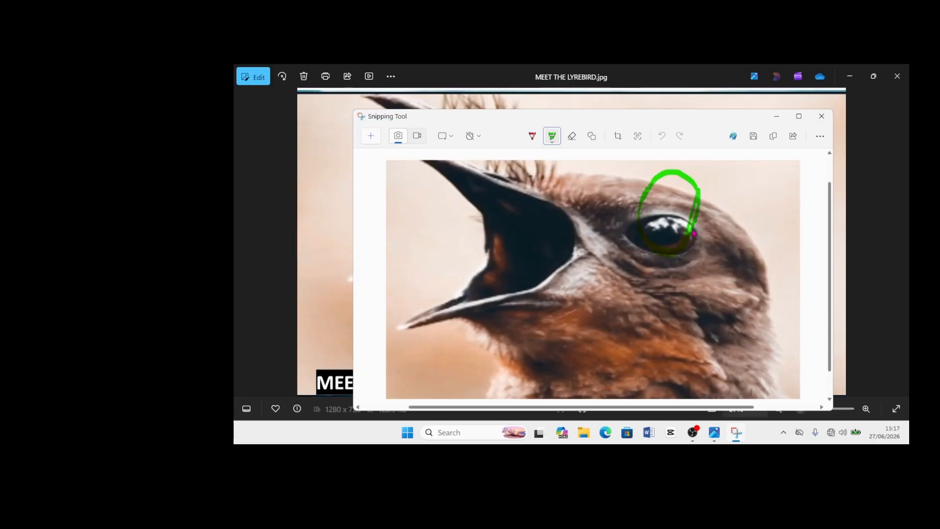
click(550, 138)
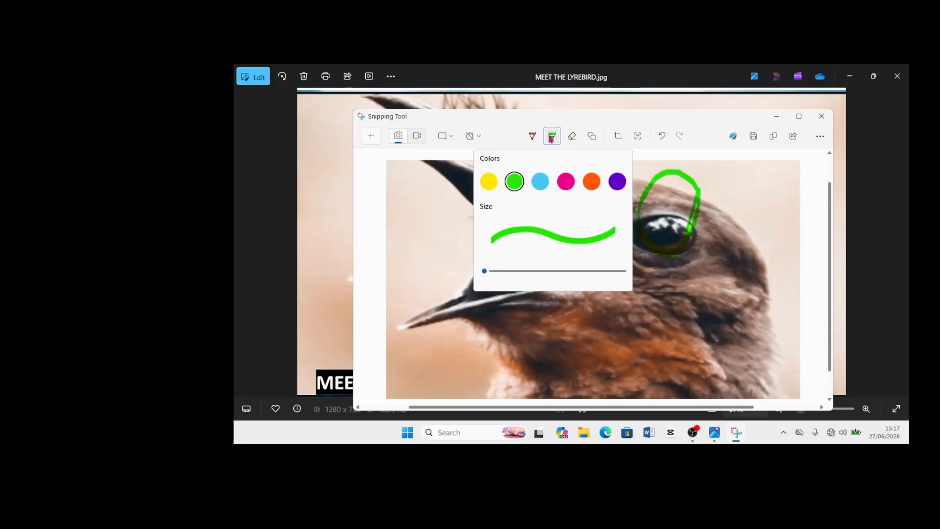
click(592, 182)
mouse_move(651, 172)
mouse_down()
mouse_move(696, 197)
mouse_move(734, 184)
mouse_move(678, 217)
mouse_move(713, 216)
mouse_move(704, 185)
mouse_up()
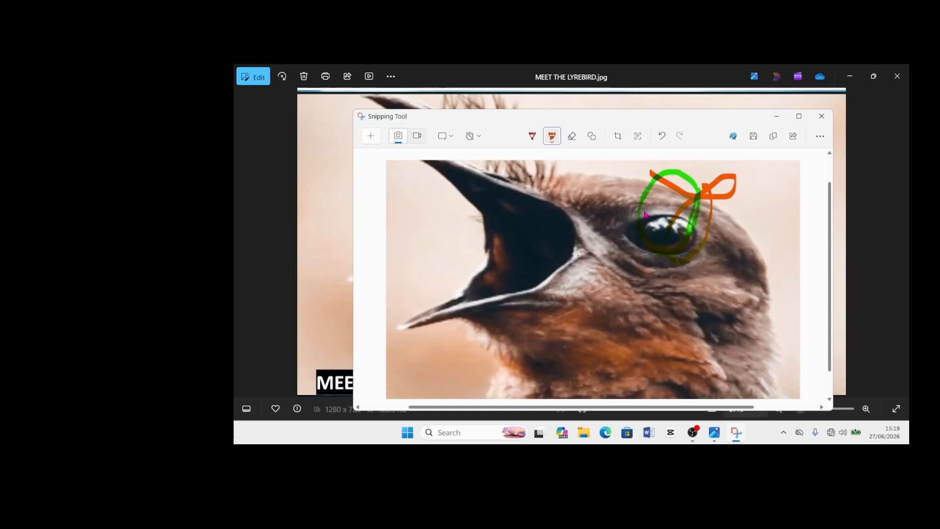
- Erase the green and orange highlighter strokes around the bird's eye
click(572, 140)
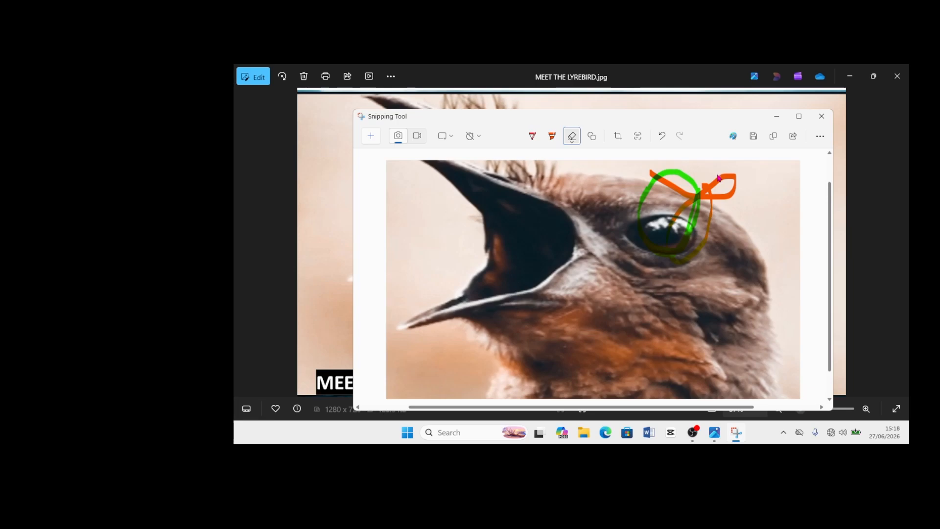
click(722, 196)
click(695, 193)
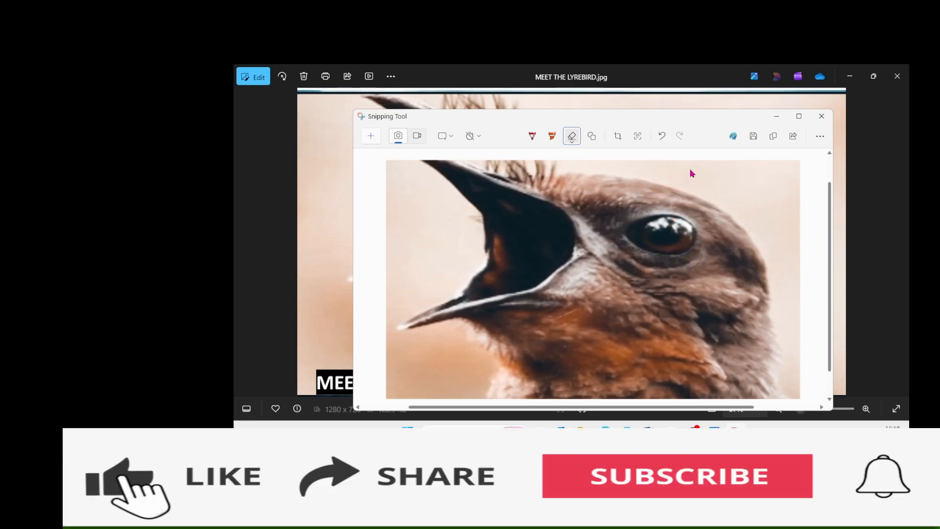
- Draw with the red ballpoint pen around the bird's eye and add diagonal lines across the head and the beak
click(532, 139)
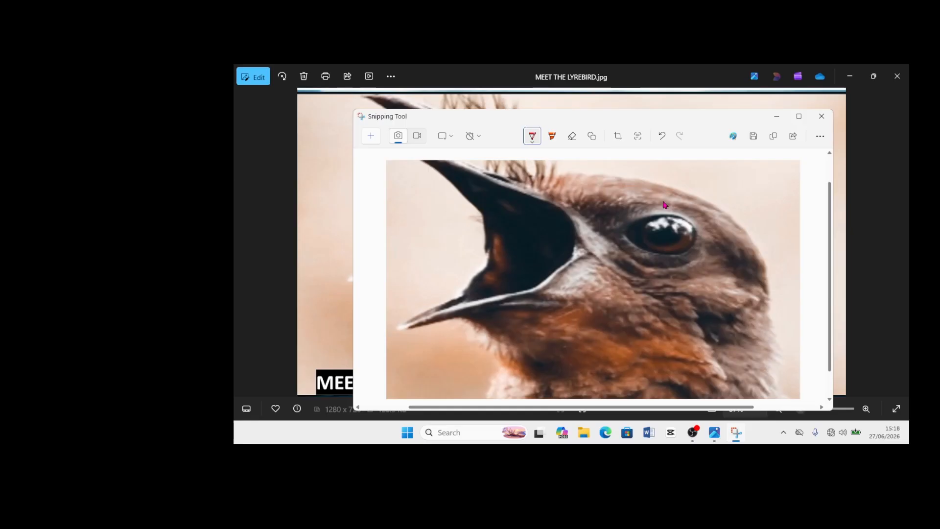
mouse_move(662, 198)
mouse_down()
mouse_move(677, 238)
mouse_move(699, 213)
mouse_move(674, 200)
mouse_move(657, 229)
mouse_move(686, 241)
mouse_move(680, 202)
mouse_move(656, 235)
mouse_move(692, 241)
mouse_move(698, 196)
mouse_up()
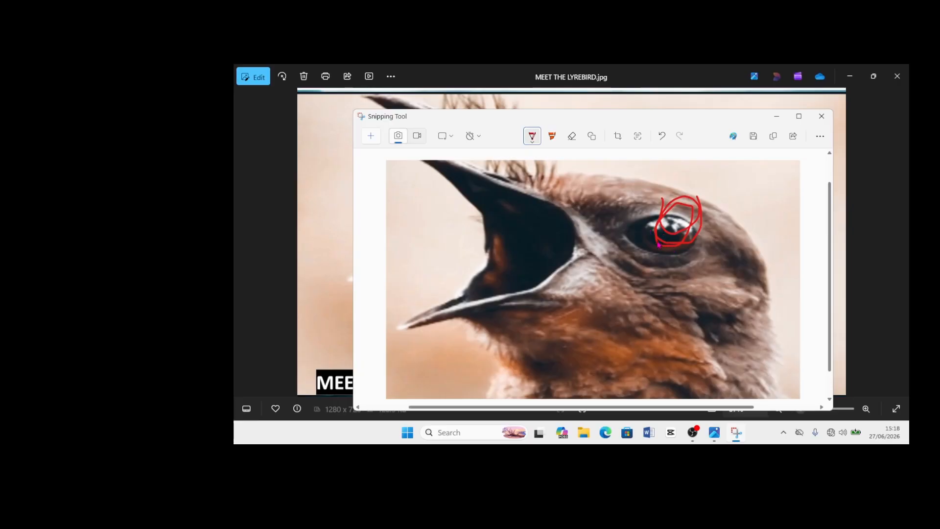
drag(754, 197, 610, 406)
drag(537, 200, 386, 337)
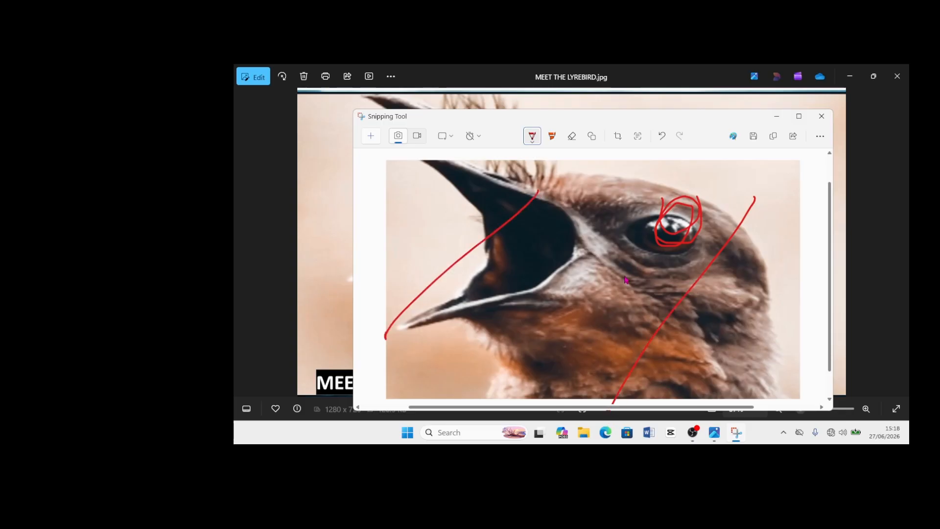
- Erase the red pen lines across the beak and head and the red loops around the eye
click(572, 136)
click(509, 217)
click(741, 235)
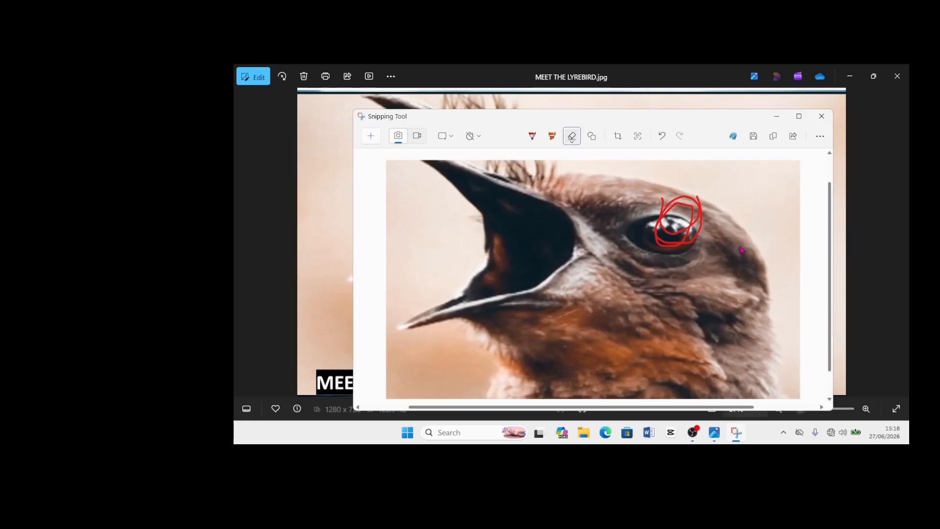
click(699, 205)
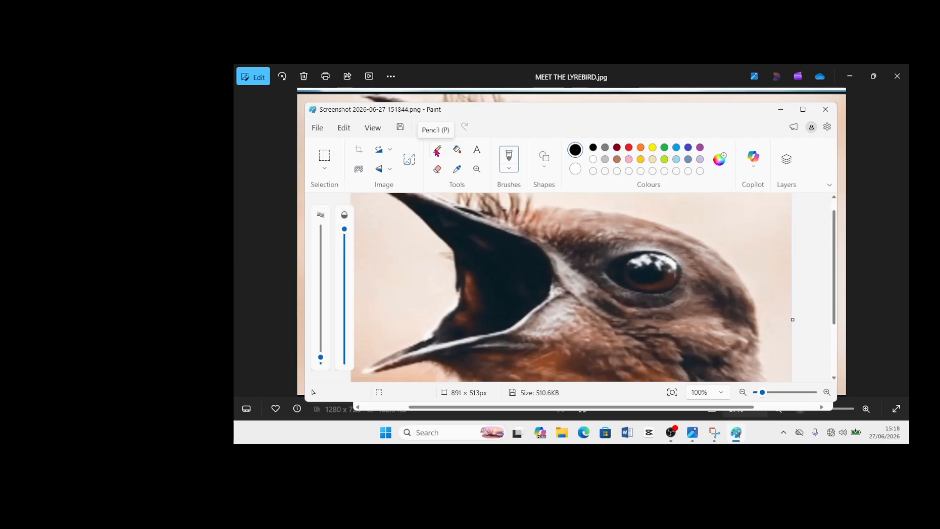
- Draw a freehand white Pencil scribble around and across the bird's eye in the Paint copy of the screenshot
click(437, 152)
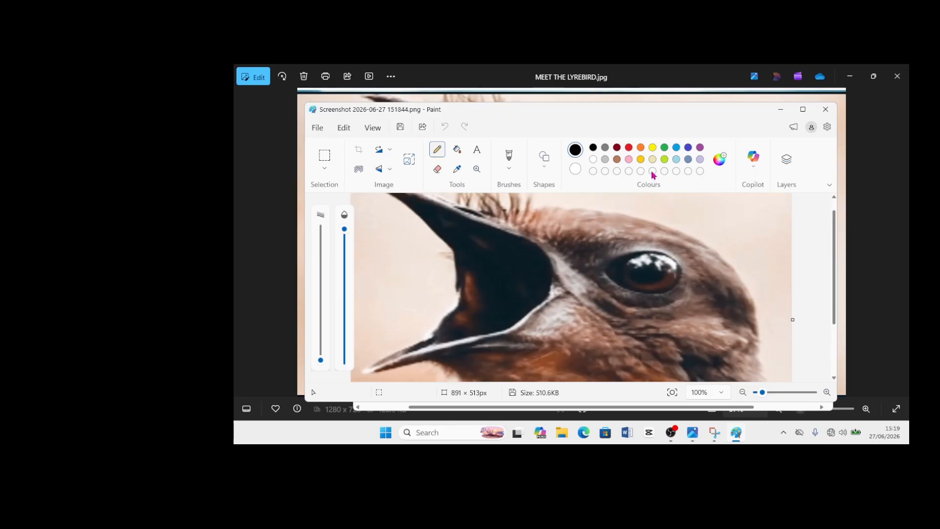
click(578, 171)
mouse_move(641, 232)
mouse_down()
mouse_move(645, 255)
mouse_move(682, 226)
mouse_move(699, 277)
mouse_move(631, 272)
mouse_move(564, 331)
mouse_move(617, 297)
mouse_move(601, 241)
mouse_up()
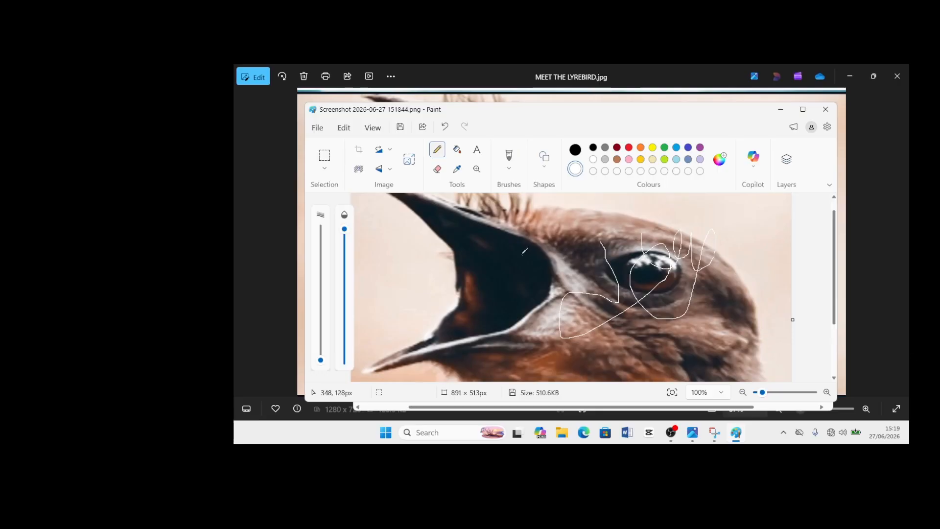
- Add the text LYREBIRD in yellow on the bird's head beside the eye
click(478, 153)
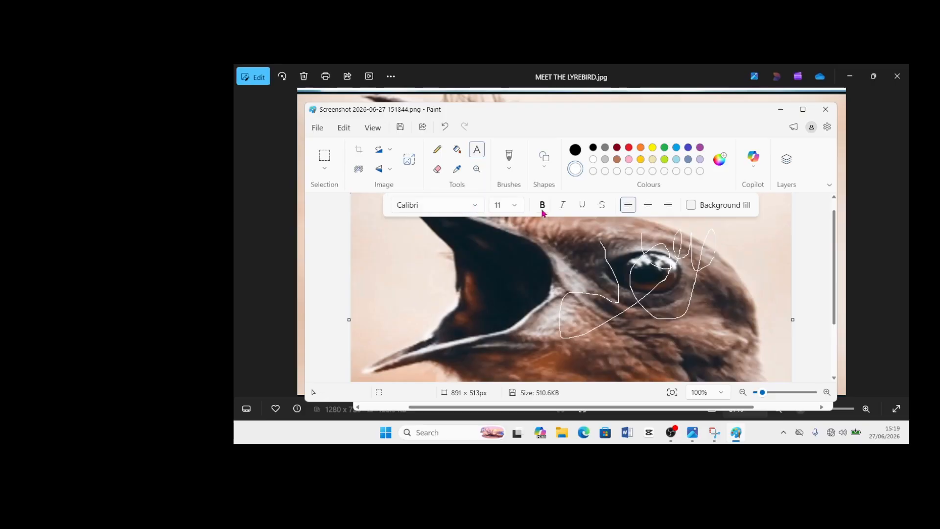
click(569, 238)
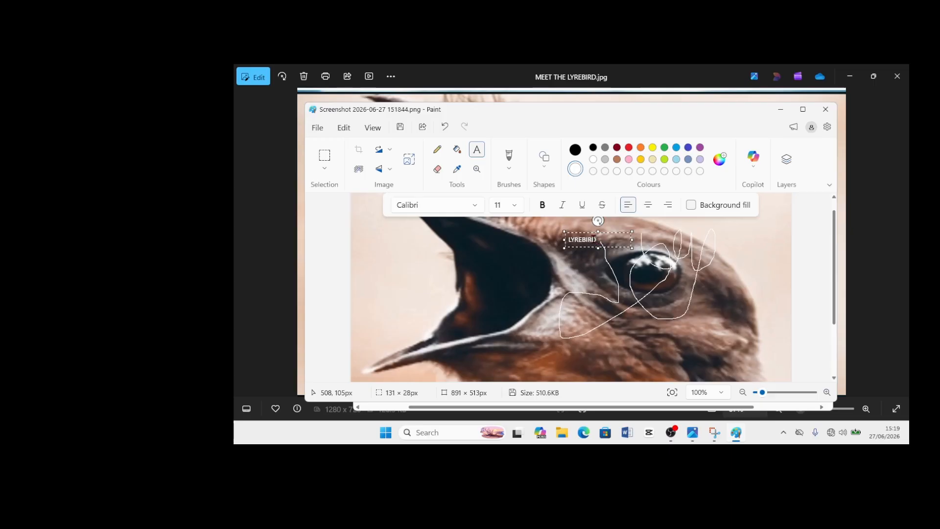
click(653, 148)
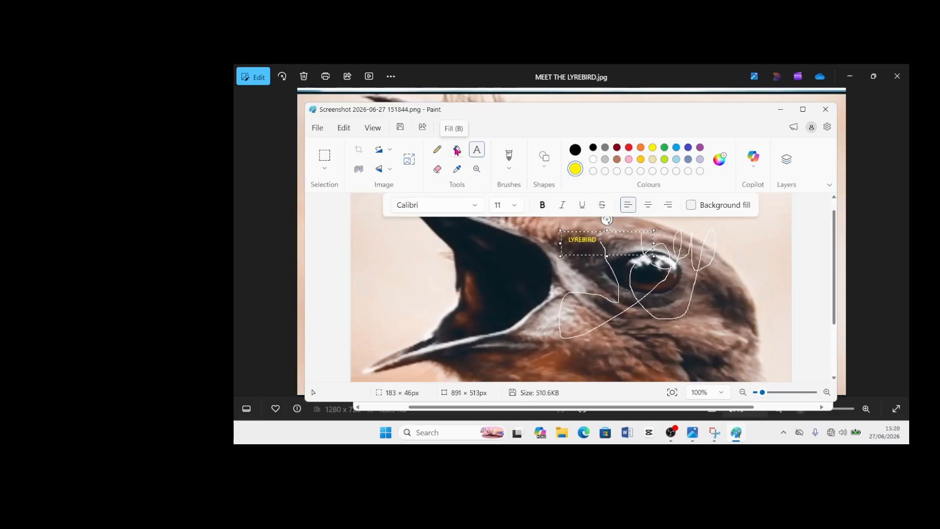
- Choose blue for the Fill tool and sample a colour from the bird's head at the LYREBIRD text with the Colour picker
click(457, 150)
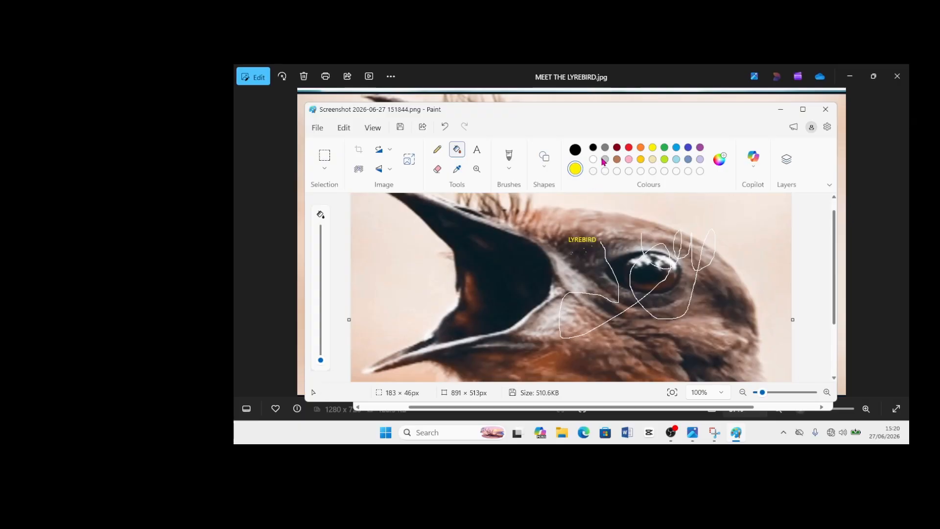
click(676, 148)
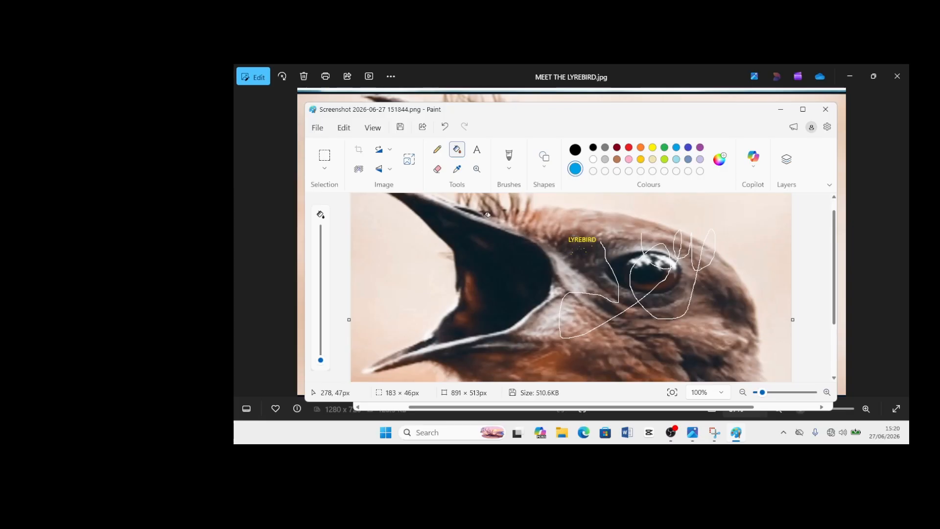
click(458, 171)
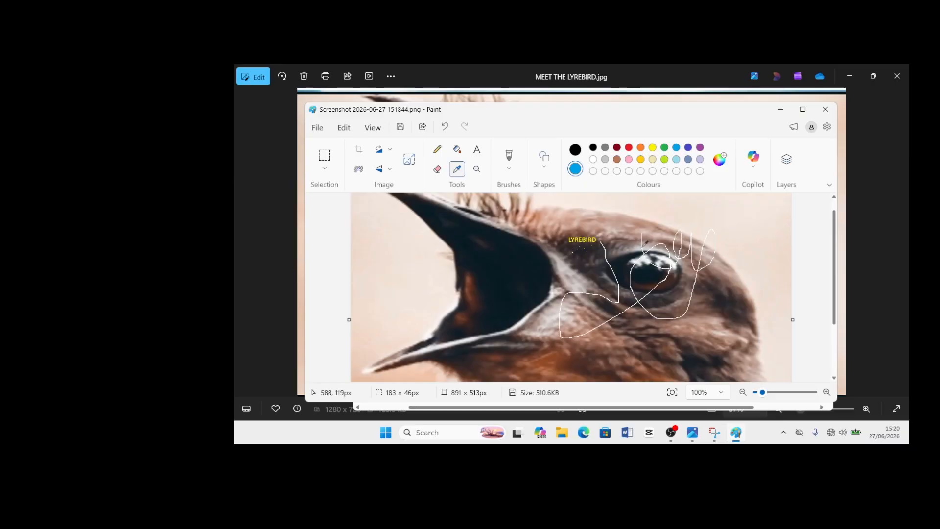
click(580, 242)
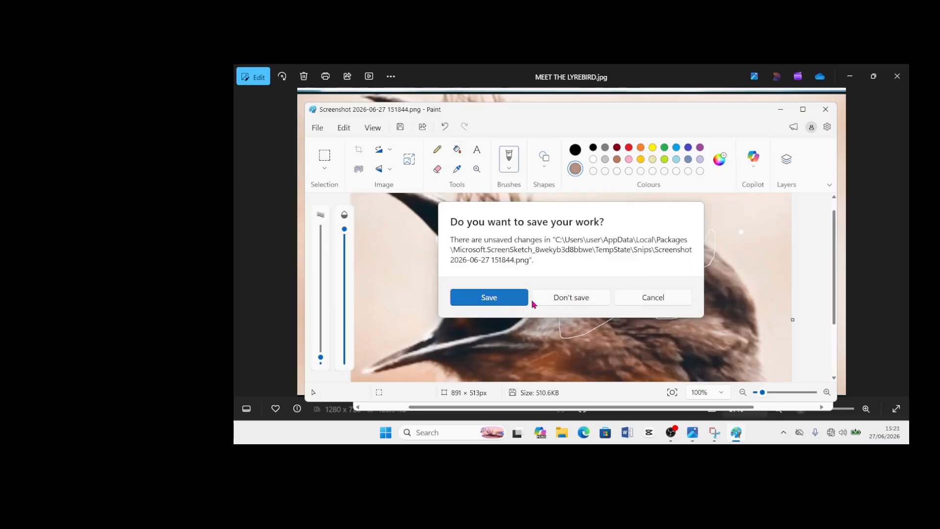
- Discard the unsaved Paint changes to the bird screenshot
click(578, 303)
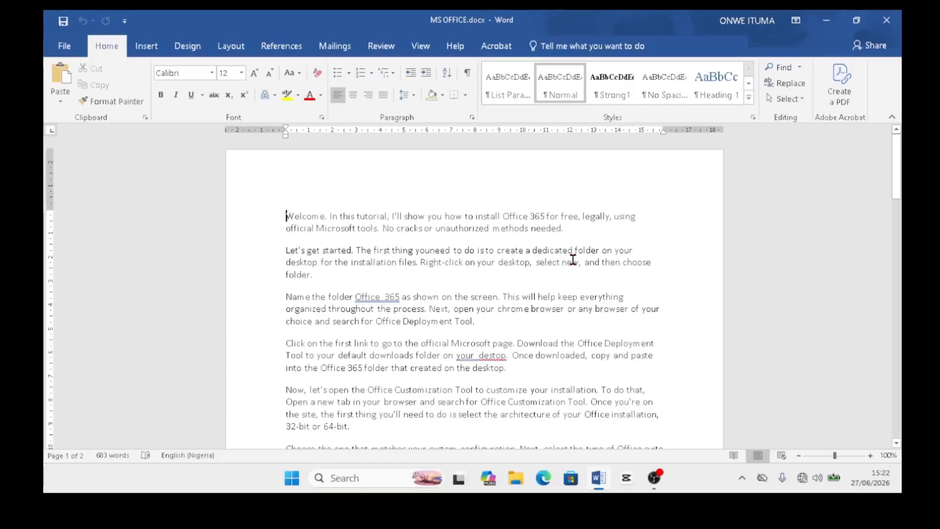
- Find the Snipping Tool with Windows search and open it over the Word document
click(332, 478)
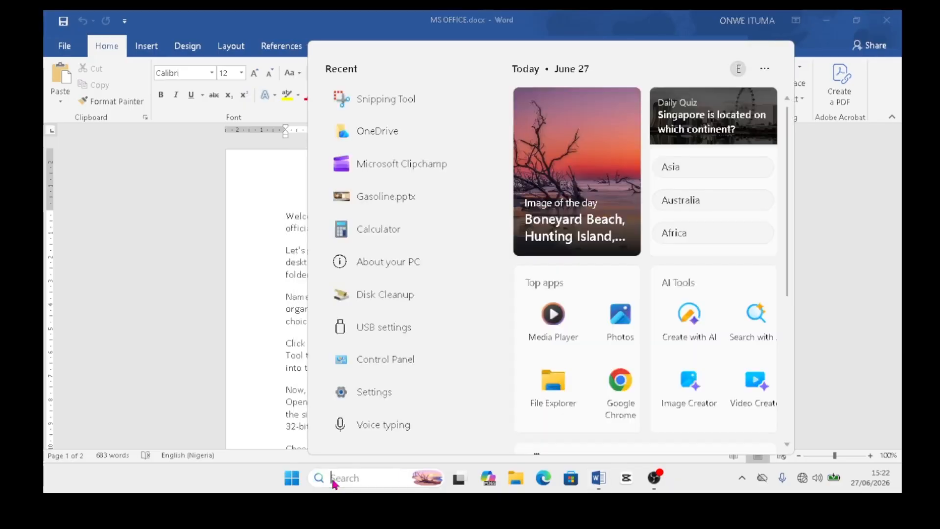
text(sn)
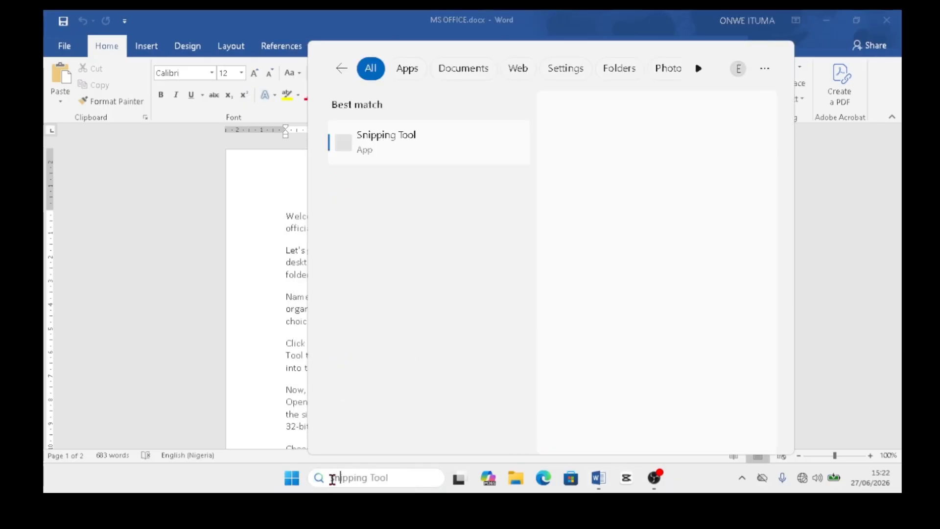
text(i)
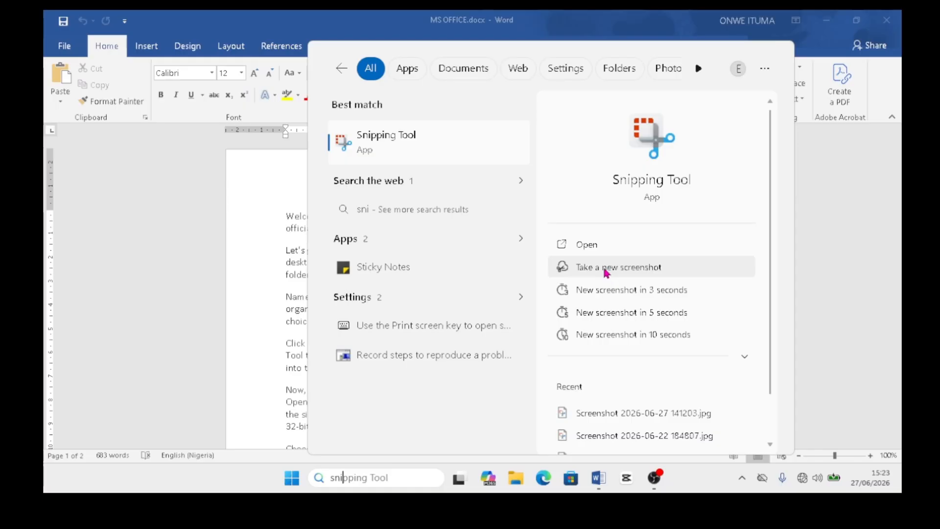
click(601, 247)
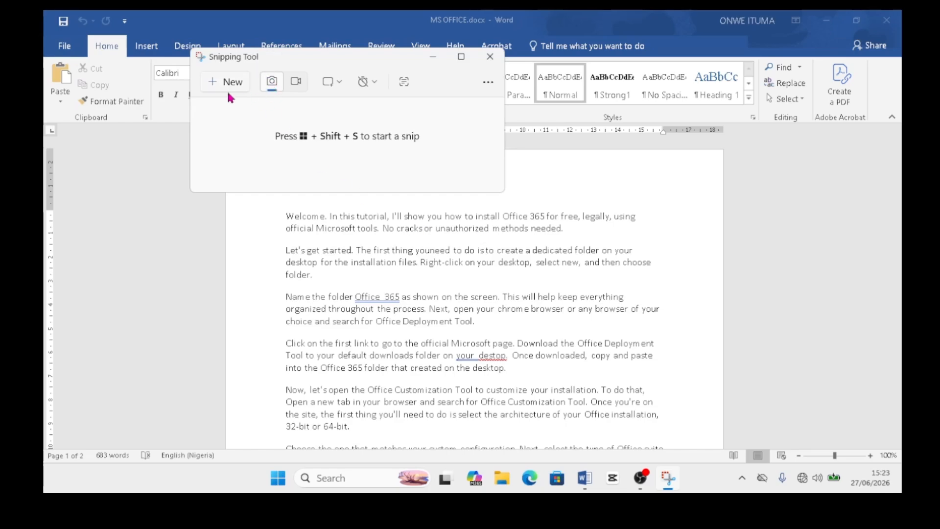
- Capture a rectangular snip of the Word document's first five paragraphs and move the snip window higher on the desktop
click(222, 82)
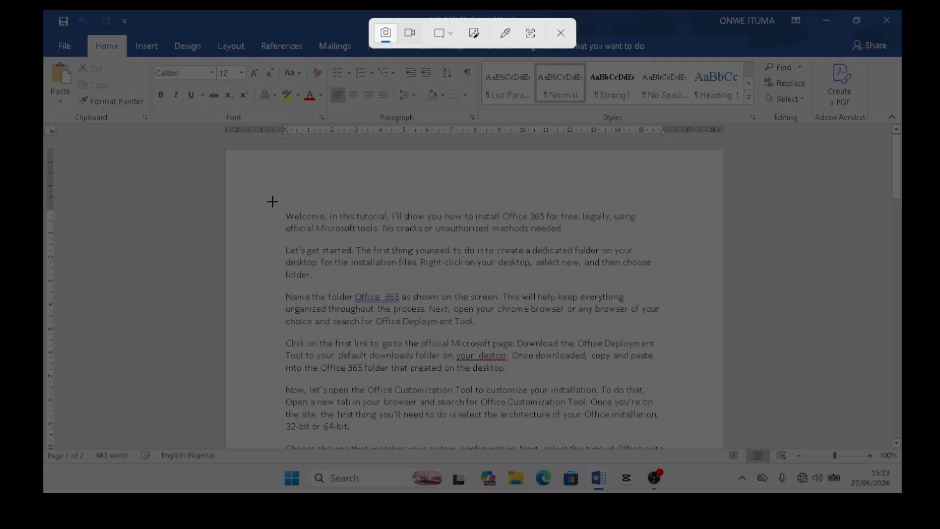
drag(272, 201, 673, 442)
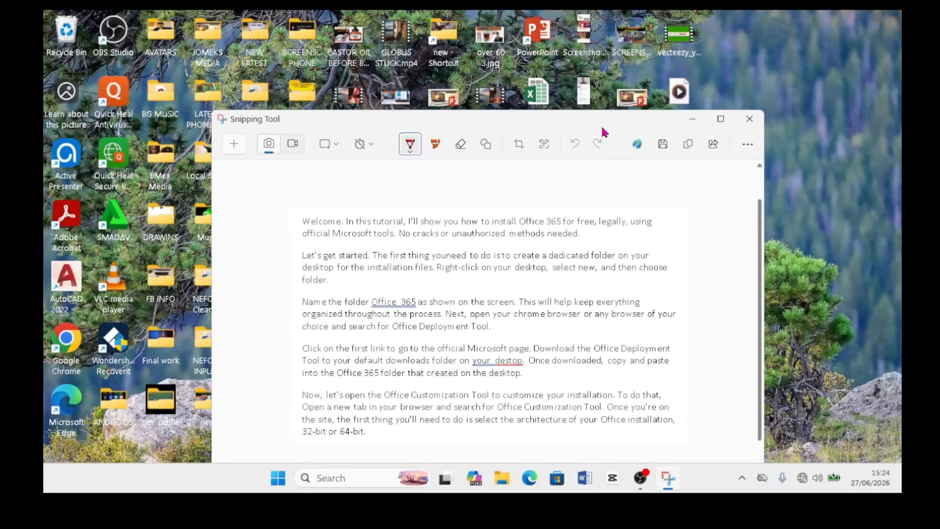
drag(602, 129, 580, 84)
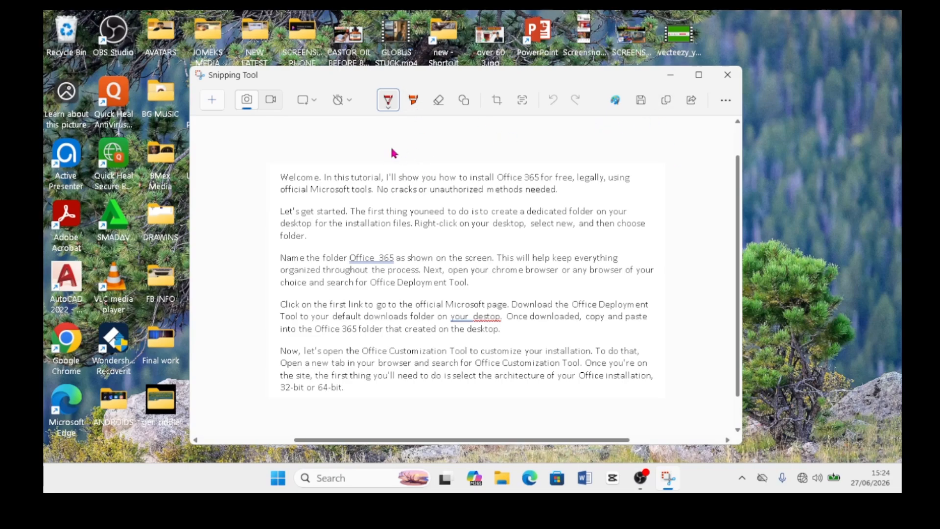
- Draw an orange highlighter loop around "Office 365 for free, legally, using" in the first line of the snip
click(387, 101)
click(413, 101)
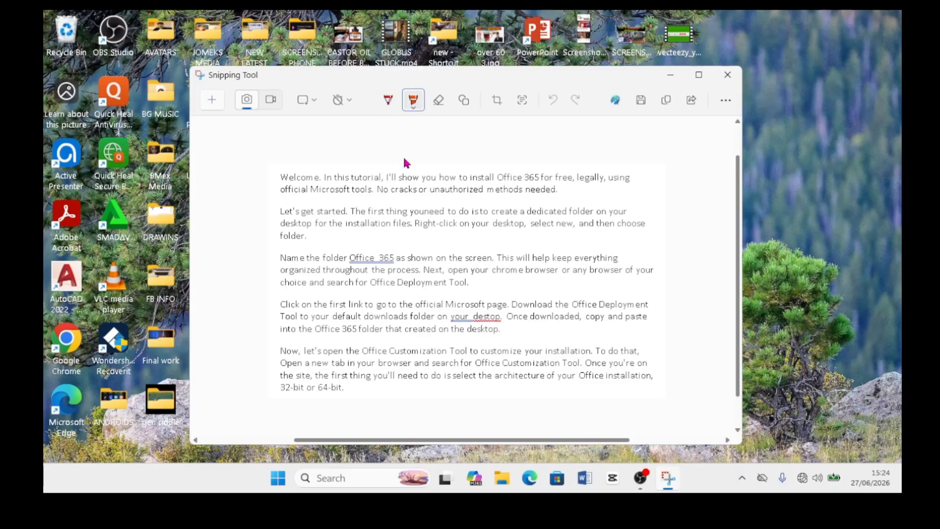
click(413, 105)
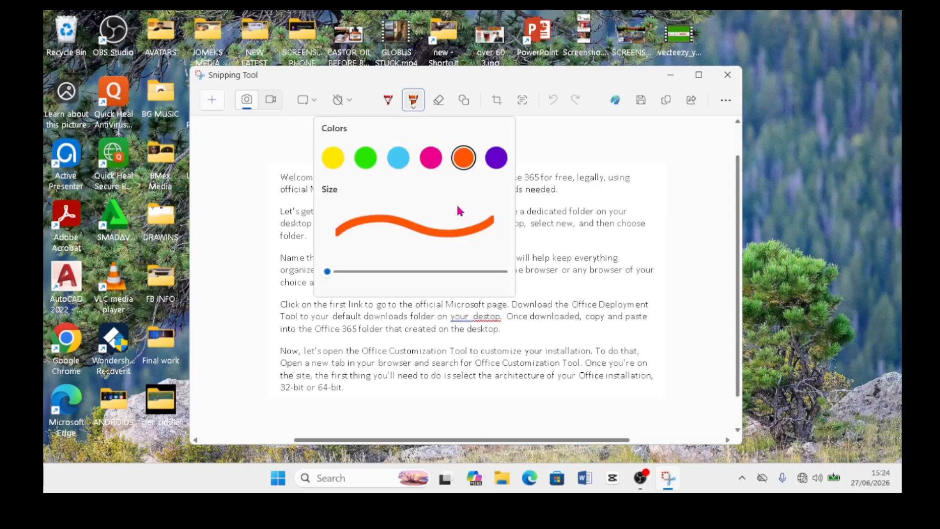
click(463, 161)
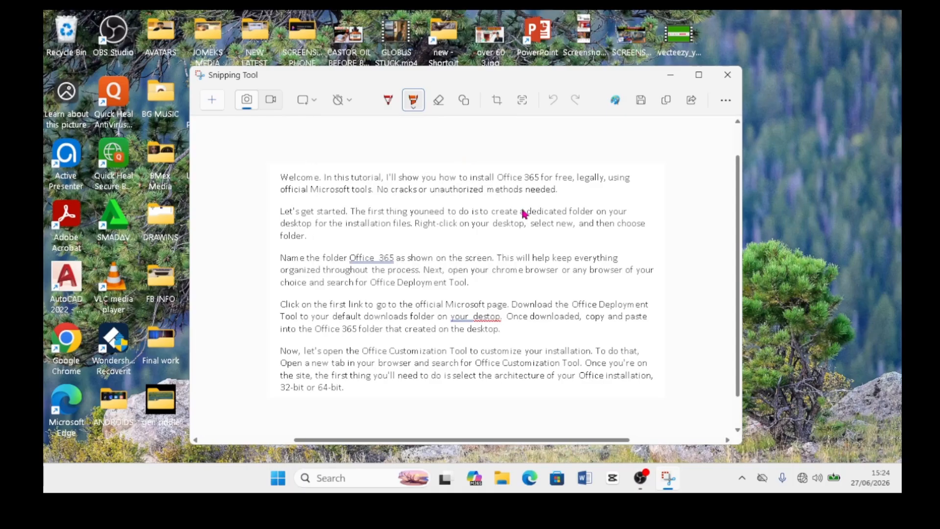
mouse_move(496, 186)
mouse_down()
mouse_move(558, 192)
mouse_move(621, 179)
mouse_move(633, 162)
mouse_move(500, 173)
mouse_up()
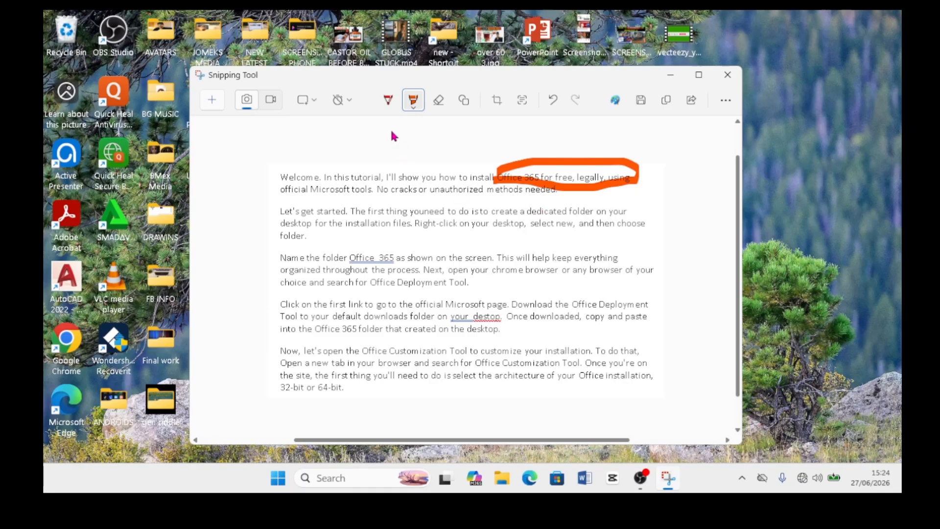
- Complete the orange loop in the first line and circle "will help keep everything" in the third paragraph with the red pen
click(387, 101)
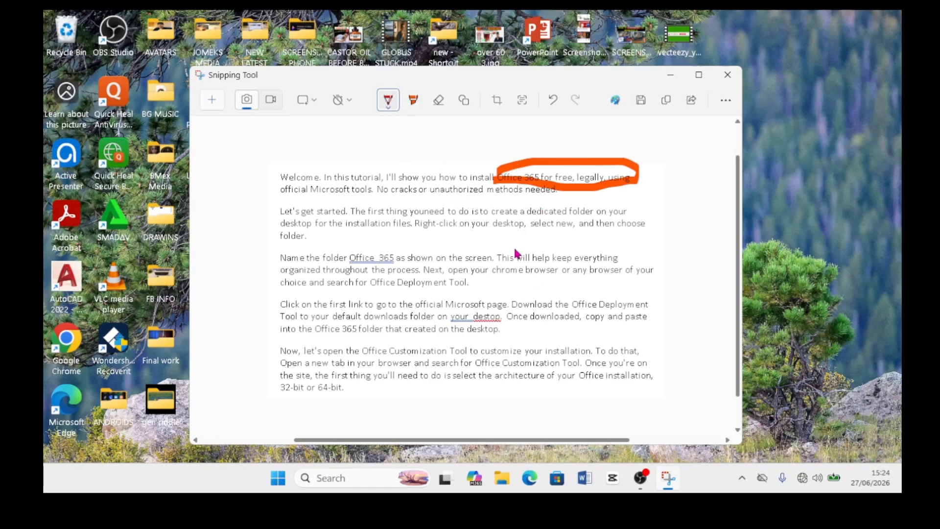
mouse_move(514, 247)
mouse_down()
mouse_move(544, 290)
mouse_move(648, 262)
mouse_move(546, 238)
mouse_move(514, 259)
mouse_up()
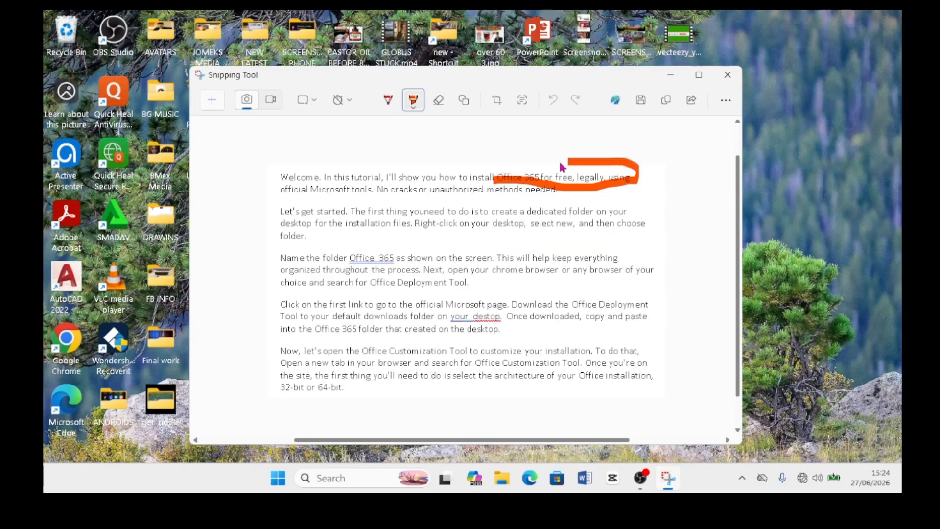
drag(562, 167, 499, 173)
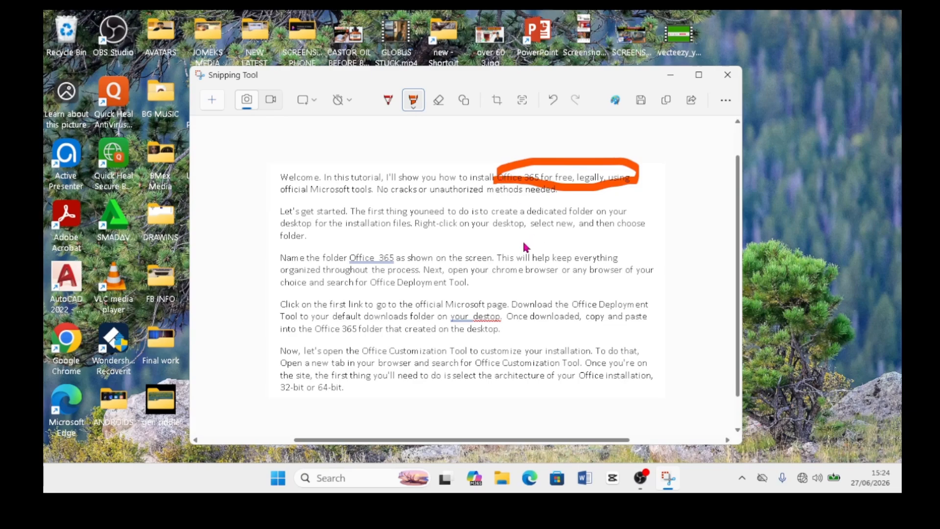
click(387, 102)
mouse_move(515, 247)
mouse_down()
mouse_move(509, 271)
mouse_move(628, 291)
mouse_move(612, 237)
mouse_move(514, 252)
mouse_up()
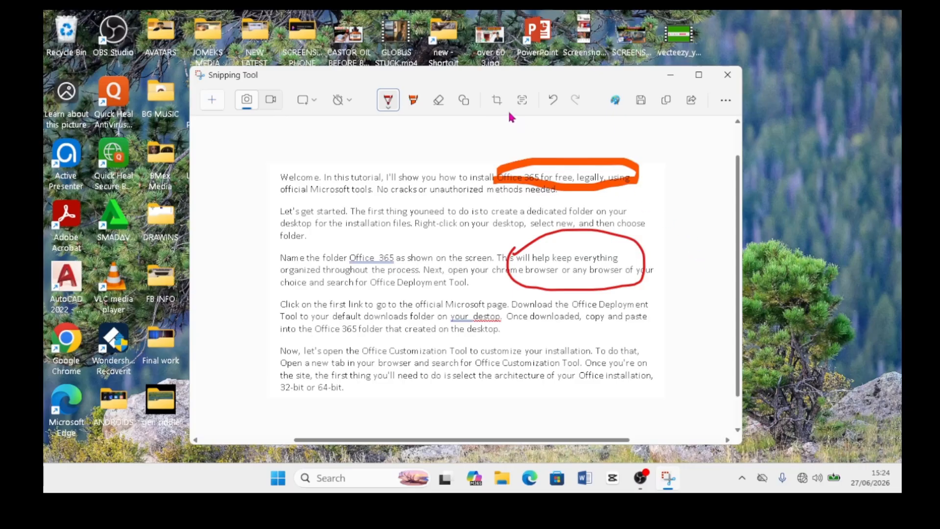
- Crop a narrow strip off the bottom and right edges of the annotated snip
click(495, 101)
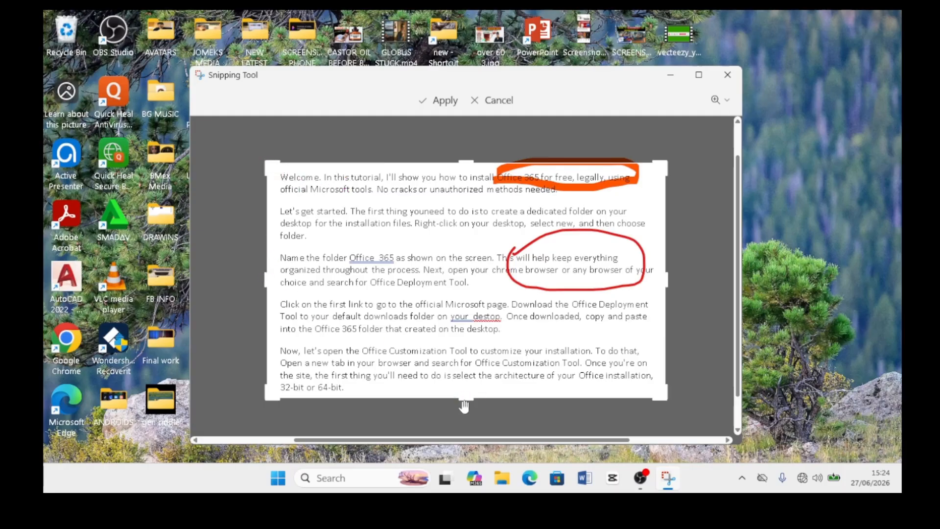
drag(464, 399, 464, 387)
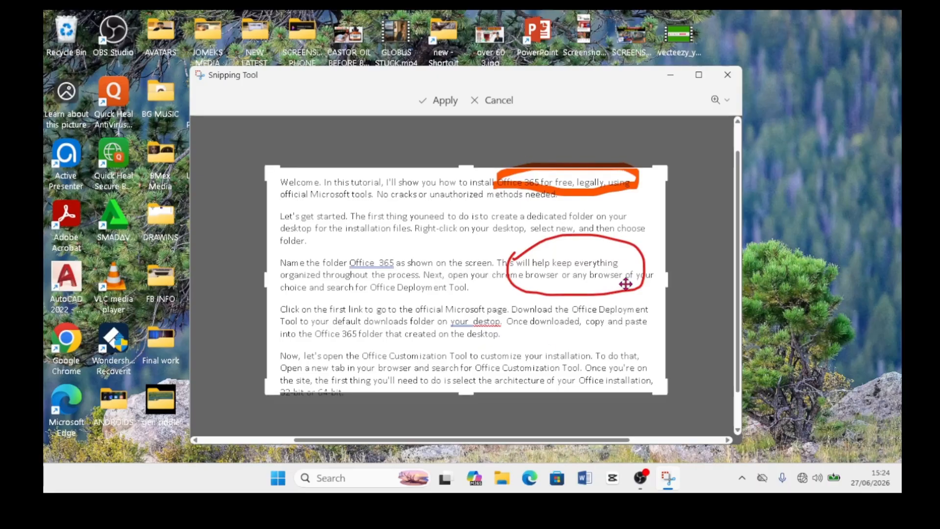
drag(666, 278, 661, 279)
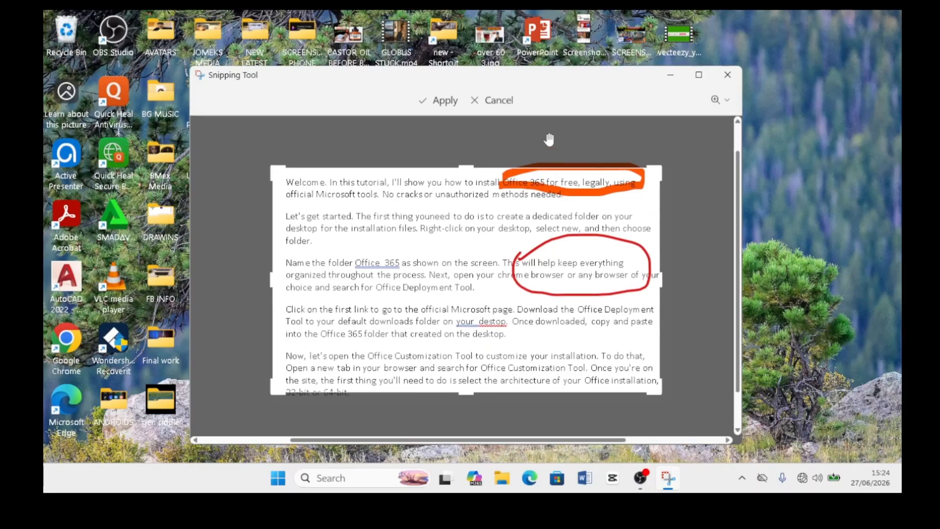
click(440, 101)
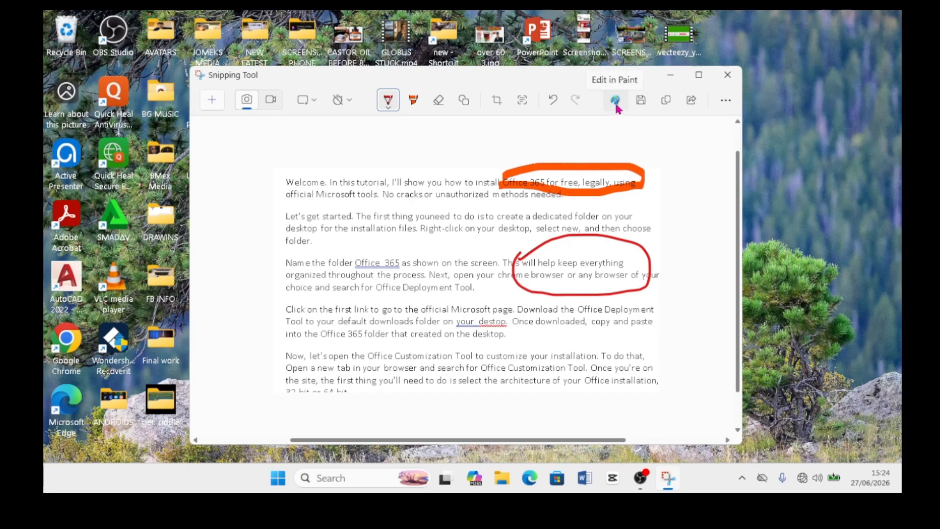
- View the save options for the cropped snip, cancel saving and close the Snipping Tool
click(641, 102)
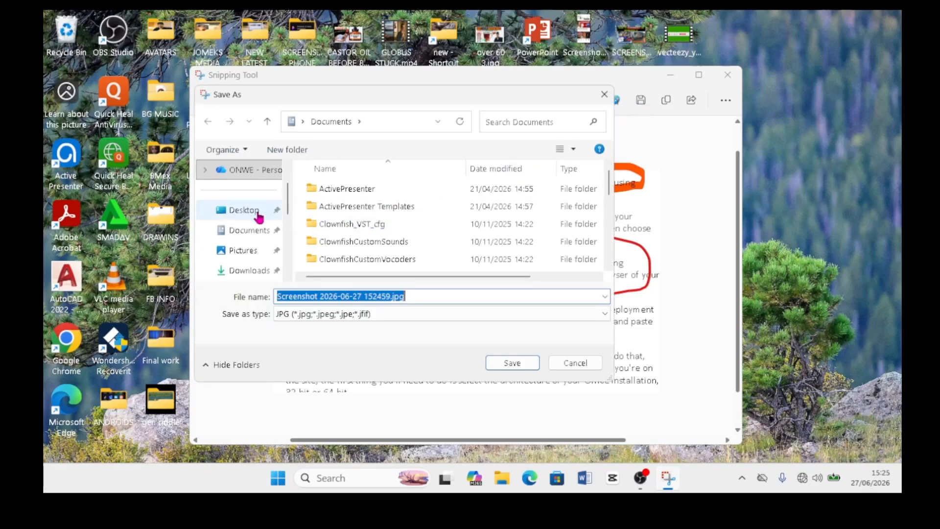
click(580, 368)
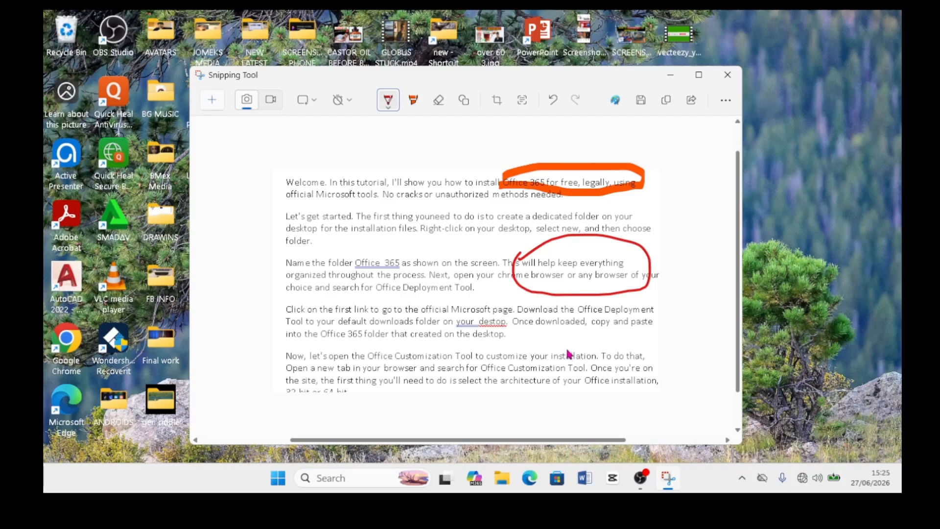
click(728, 77)
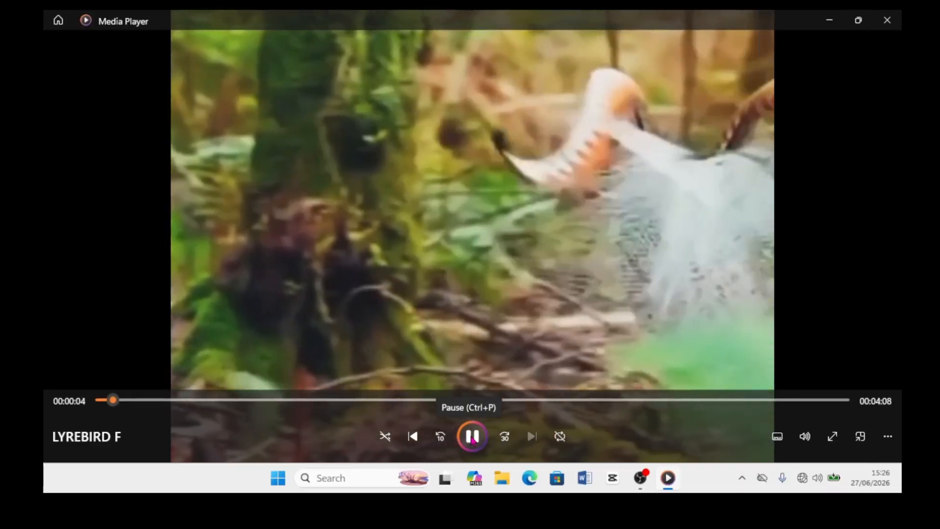
- Pause the LYREBIRD F video in Media Player at 00:00:04
click(472, 437)
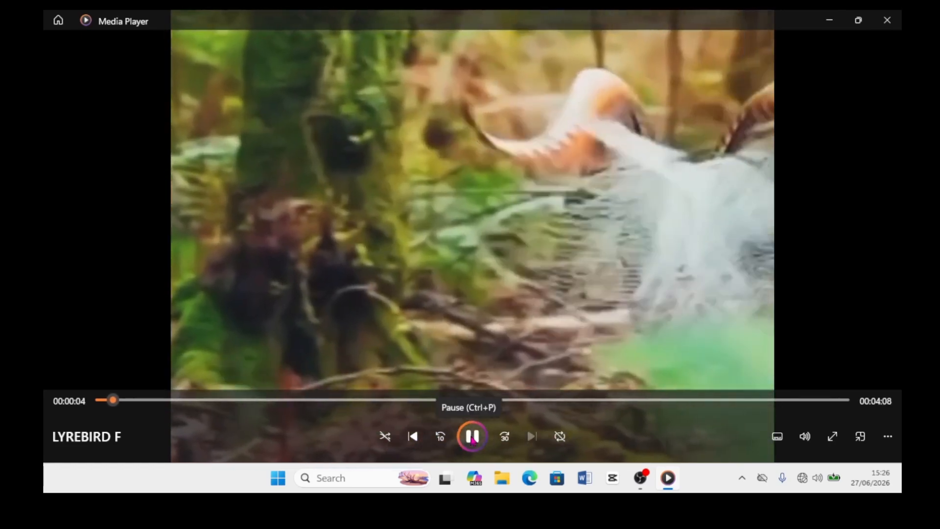
click(471, 436)
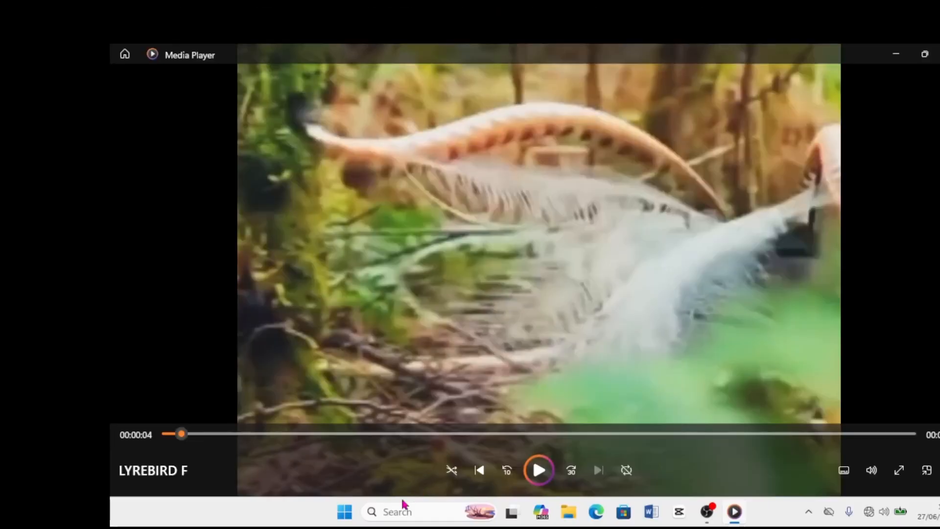
- Search for the Snipping Tool, open it and switch it from snip mode to screen recording mode
click(394, 510)
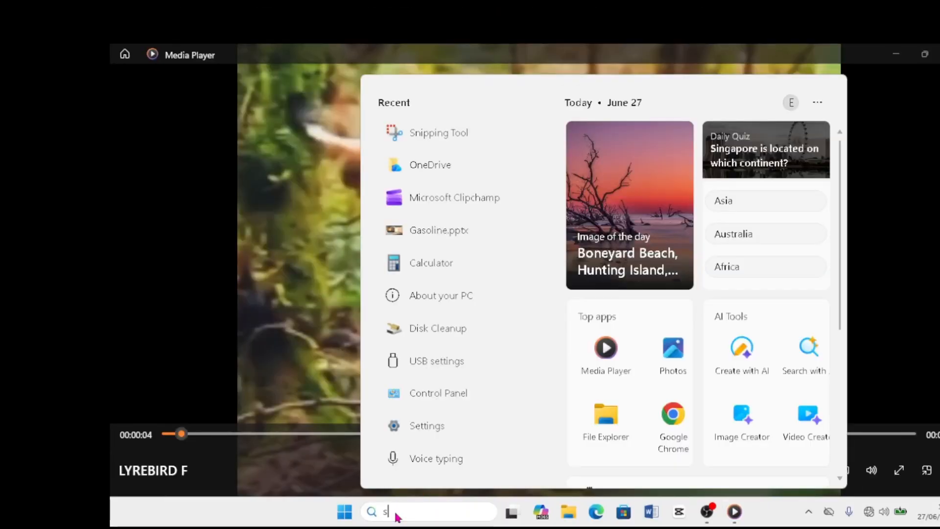
text(sn)
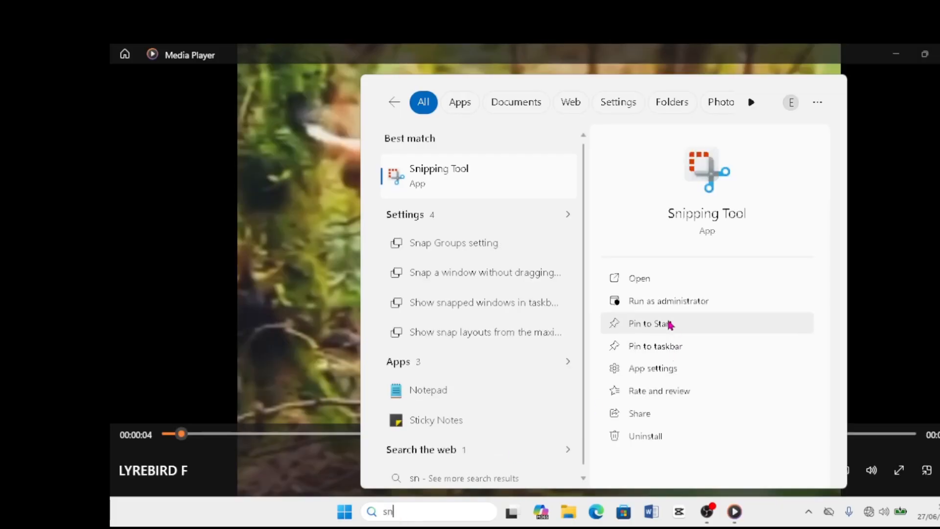
click(667, 280)
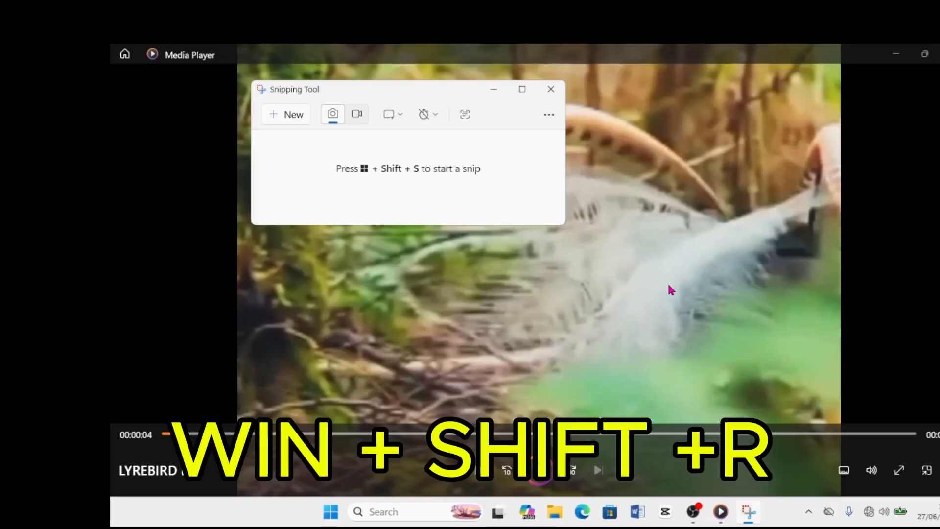
click(355, 117)
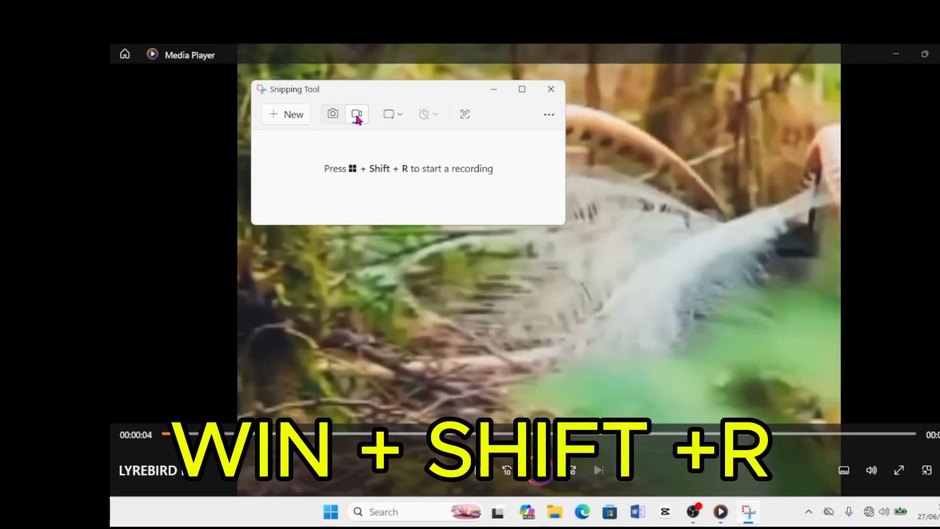
click(355, 116)
click(355, 116)
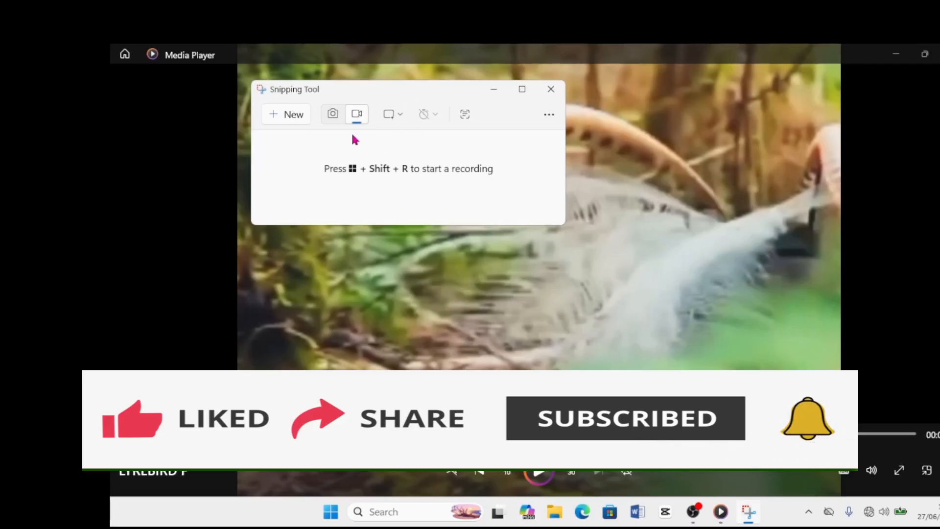
- Select a rectangular recording area over the paused lyrebird video picture and start a new screen recording
click(273, 118)
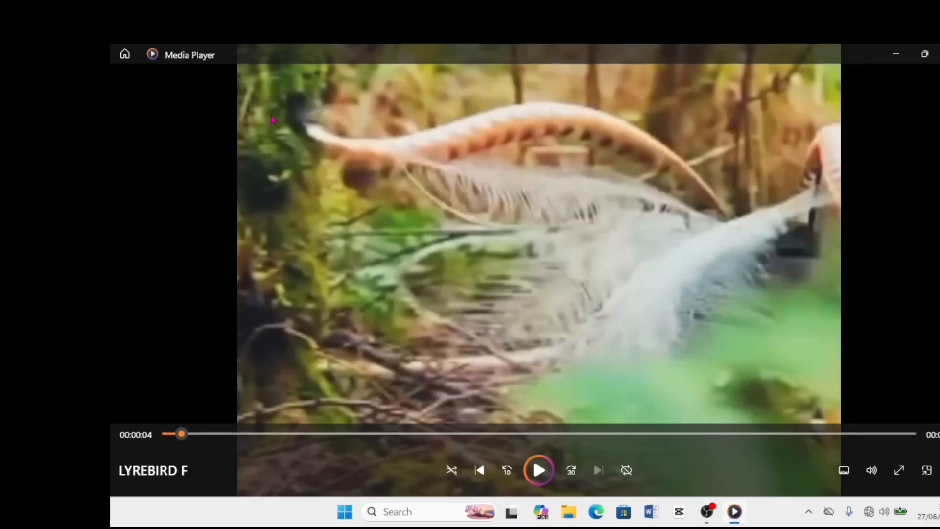
drag(256, 75, 823, 433)
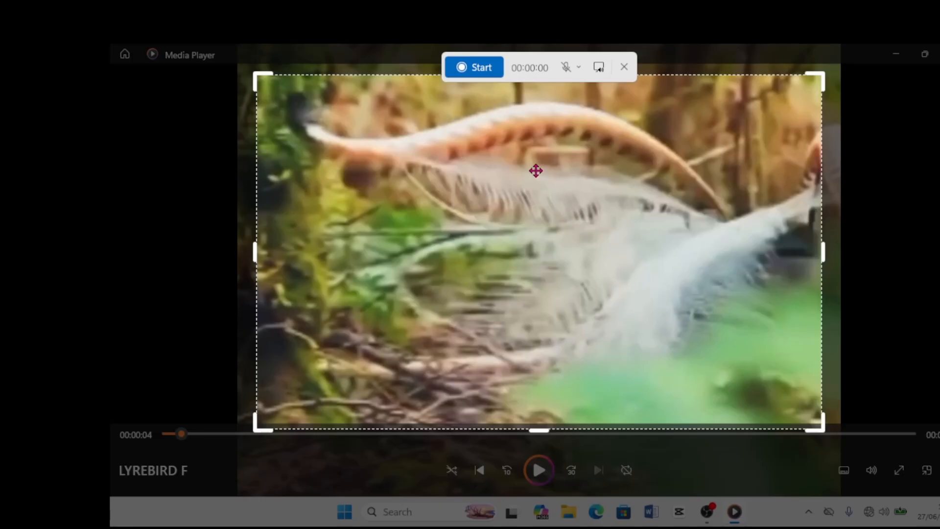
click(479, 69)
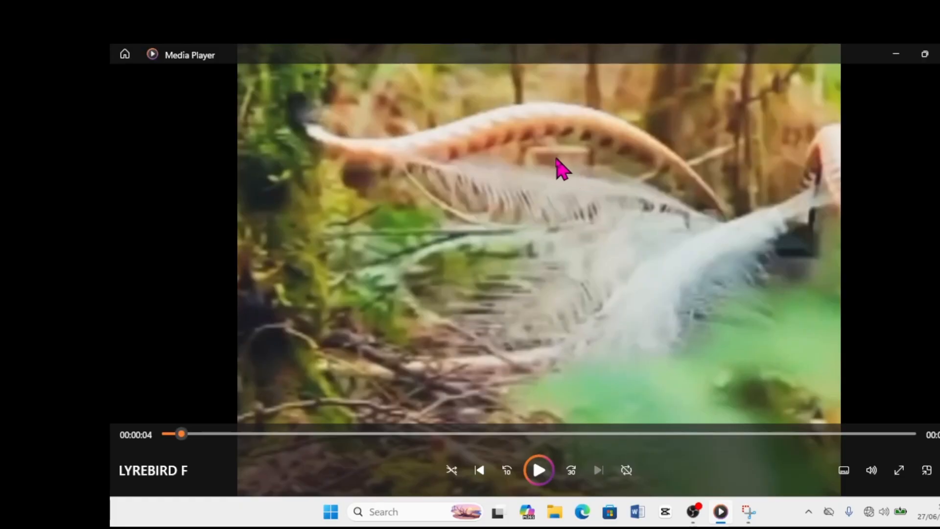
- Play the LYREBIRD F video while it is being recorded and pause it at 00:01:04
click(539, 471)
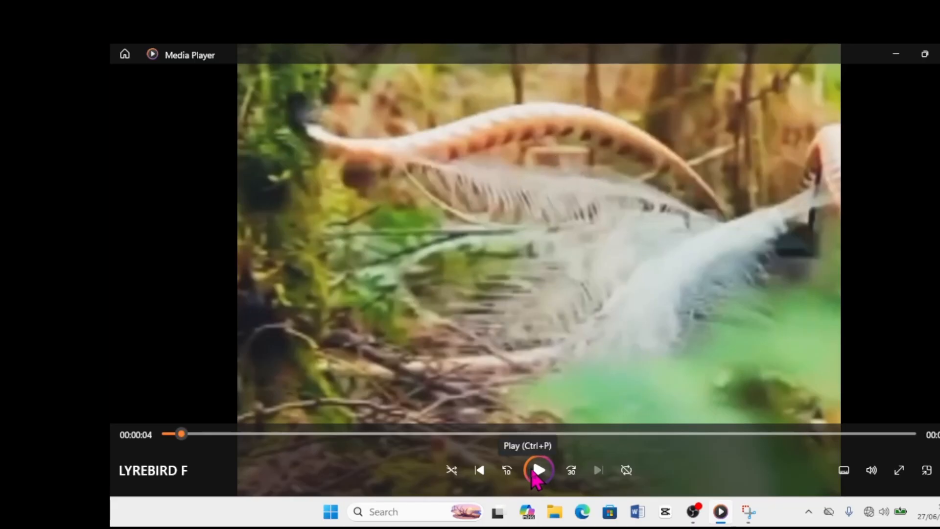
click(540, 468)
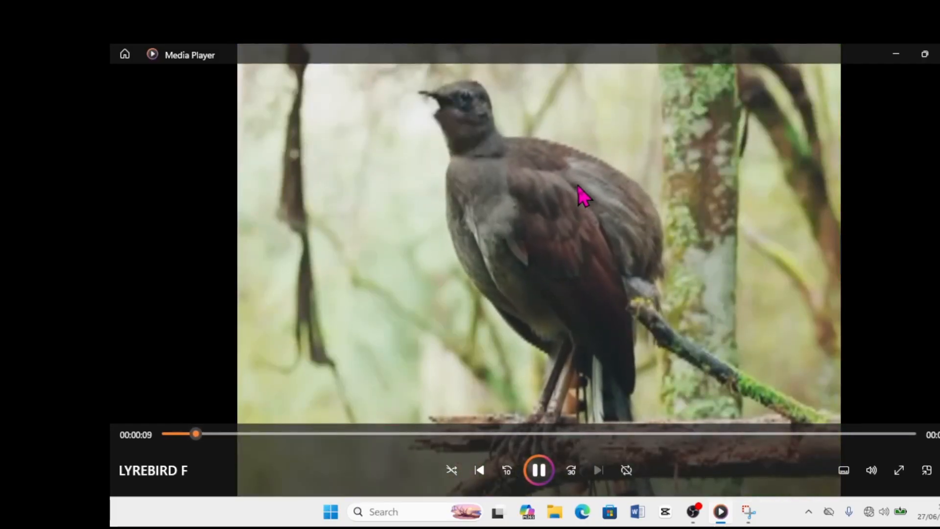
mouse_move(562, 142)
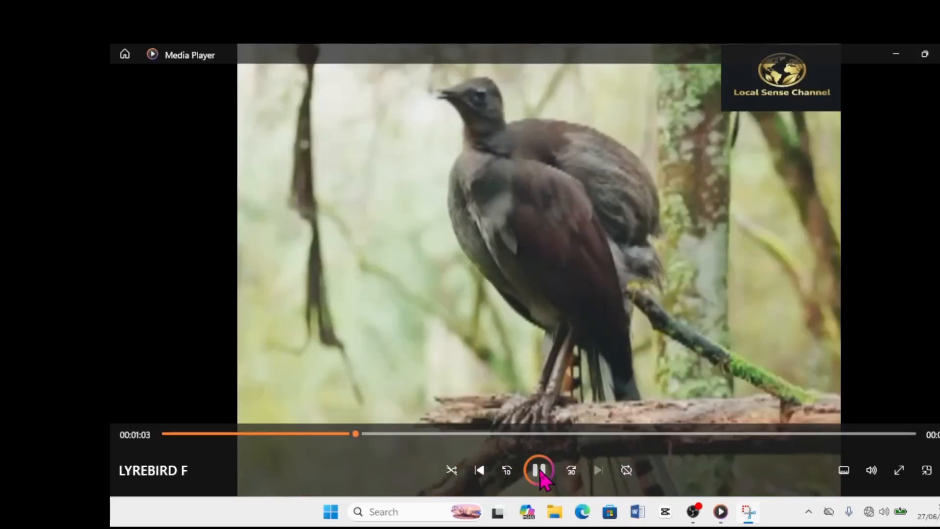
click(538, 471)
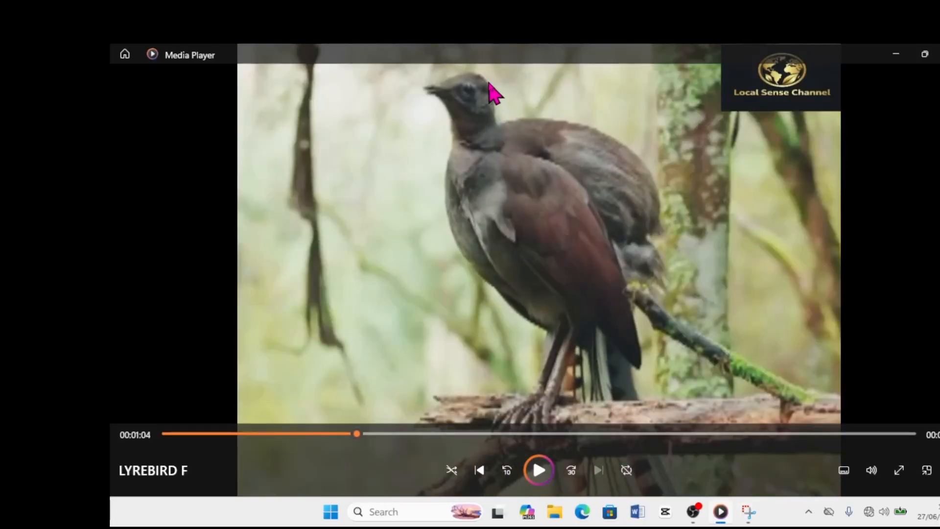